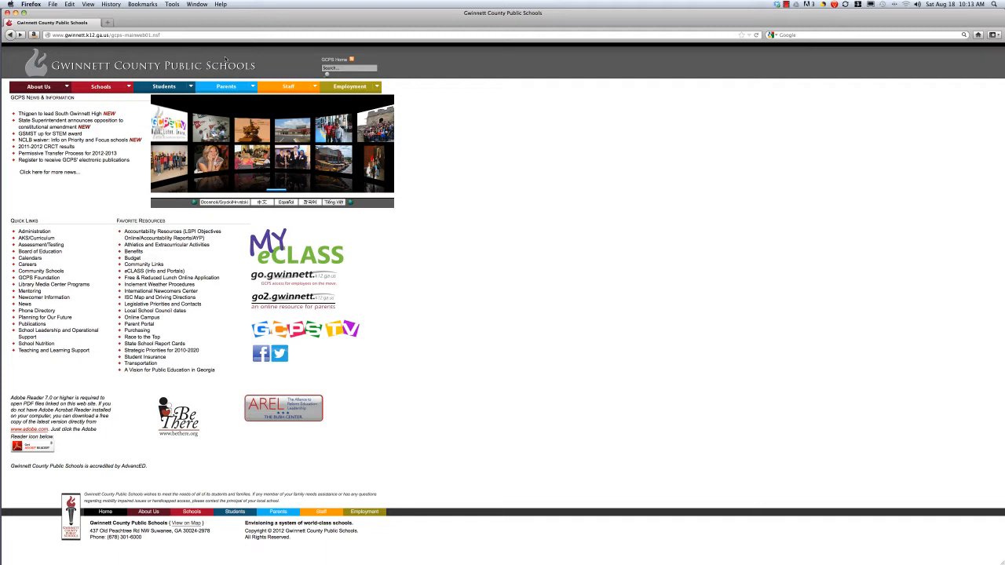
click(177, 35)
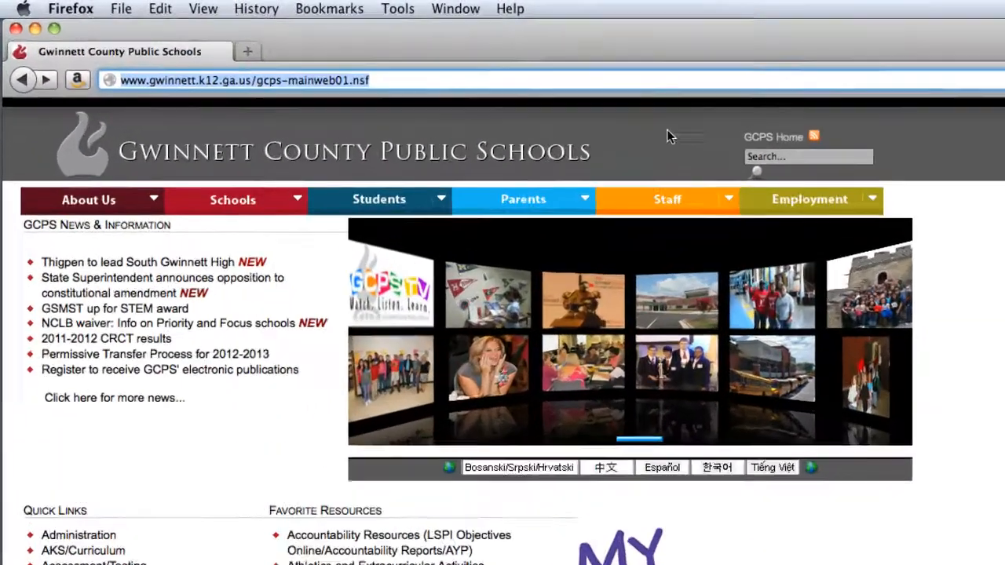
text(www.OpenO)
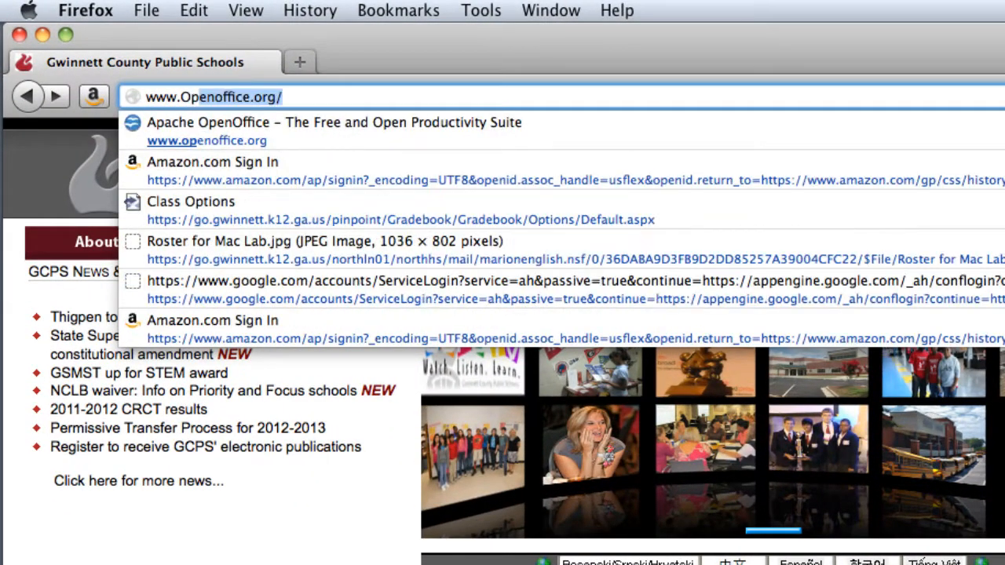
text(ffice.org)
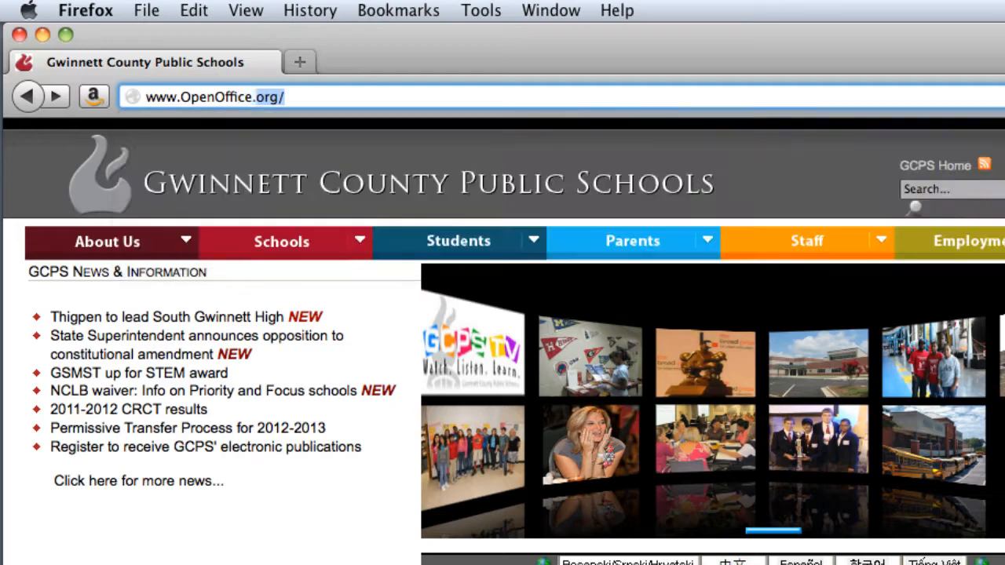
key(Return)
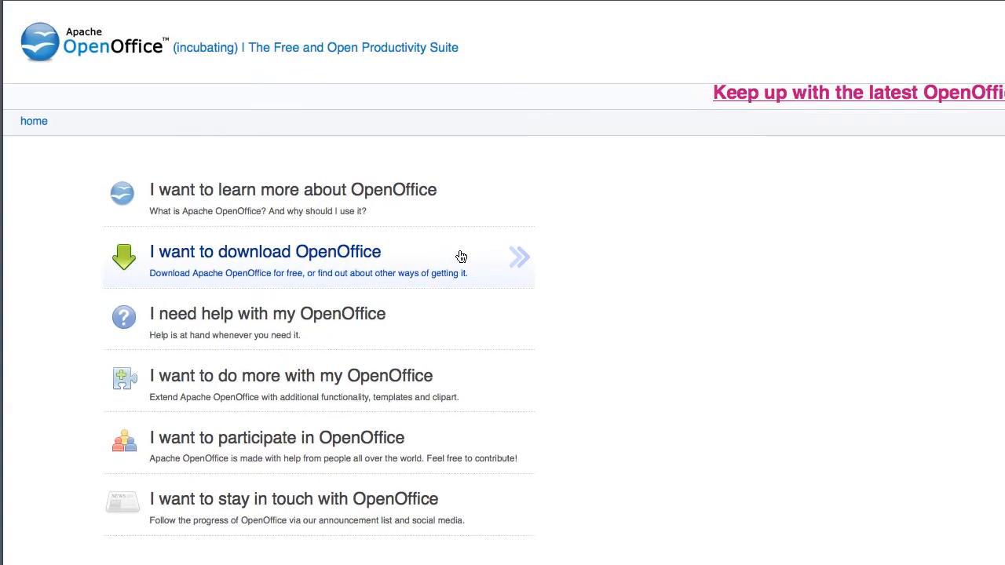
click(461, 257)
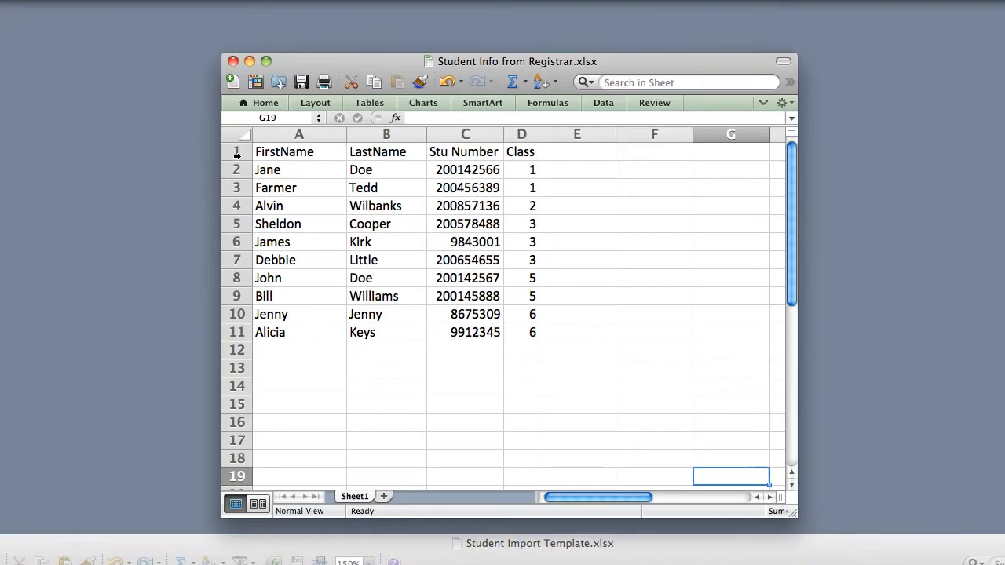
Examine the header row of the registrar workbook and the Student Import Template's columns from DONOTIMPORT through AuthMethod
click(335, 84)
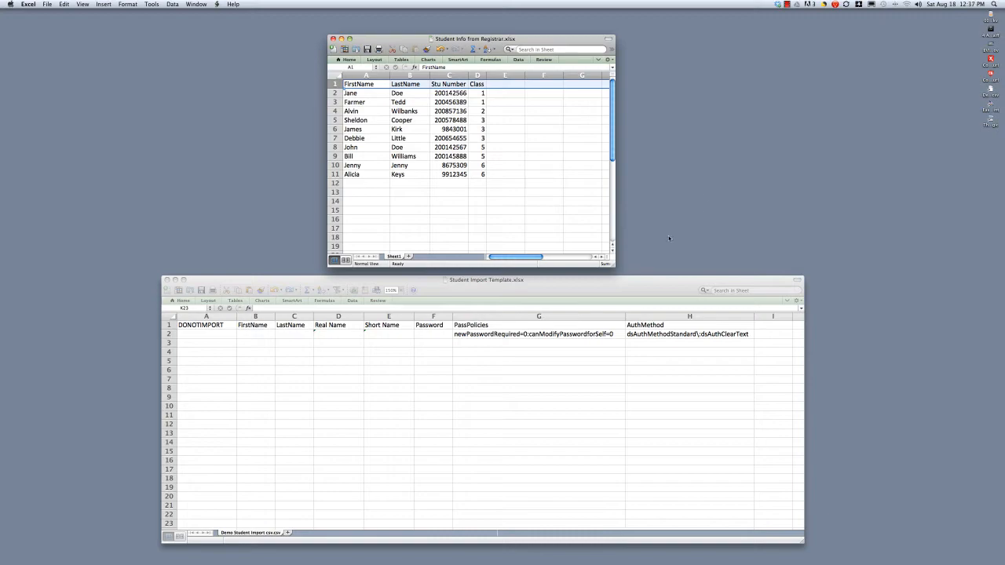
click(563, 278)
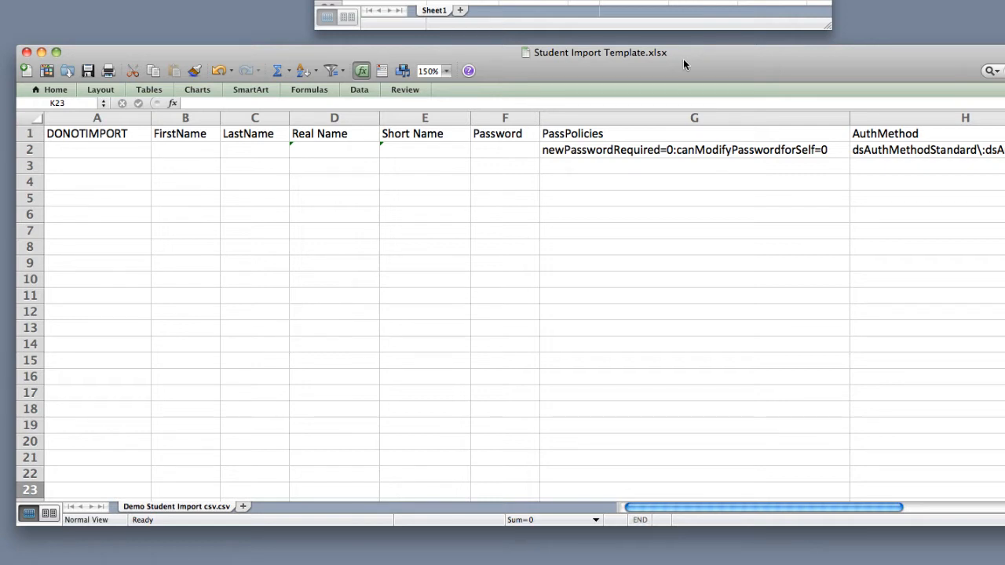
click(97, 120)
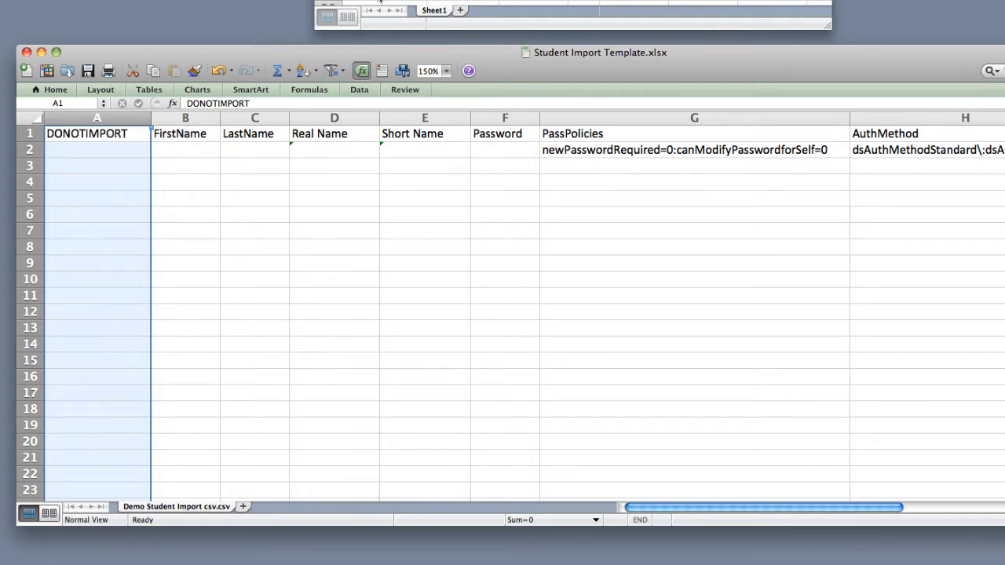
click(181, 122)
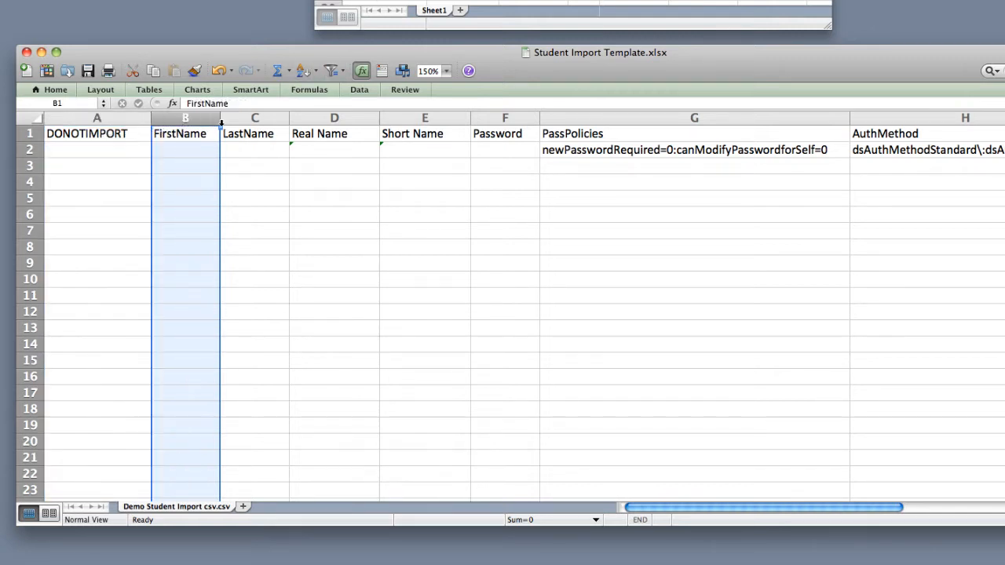
click(253, 120)
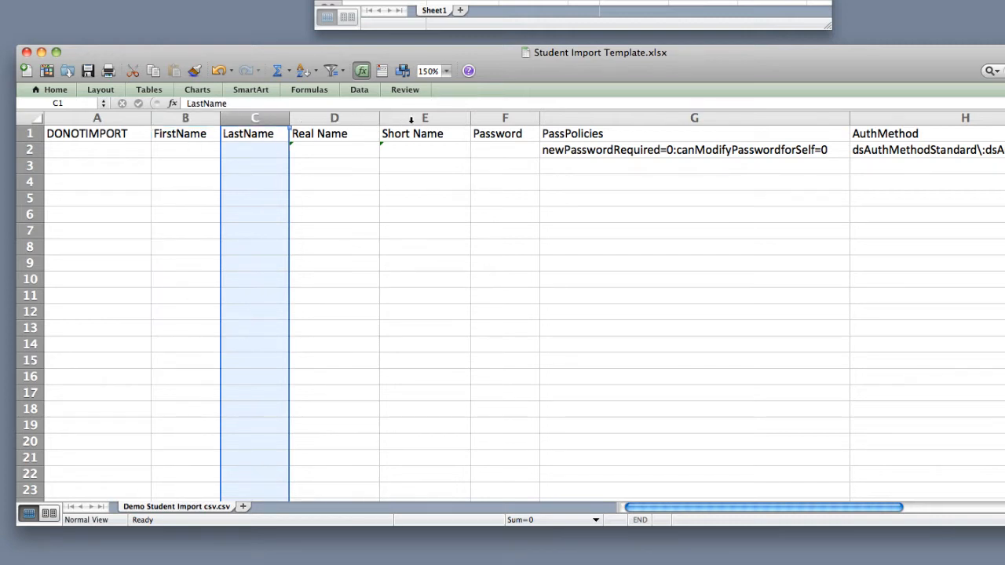
click(349, 117)
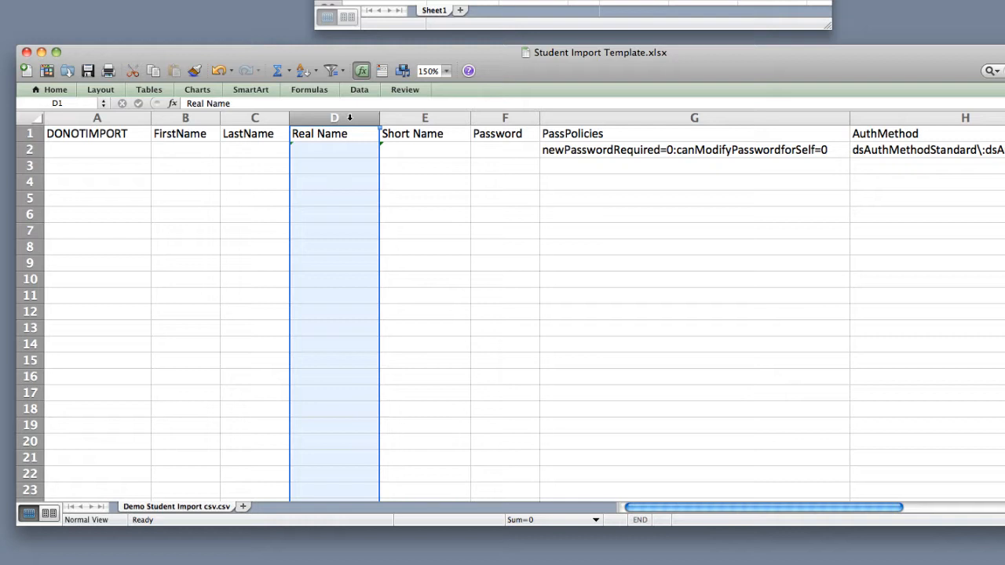
click(422, 118)
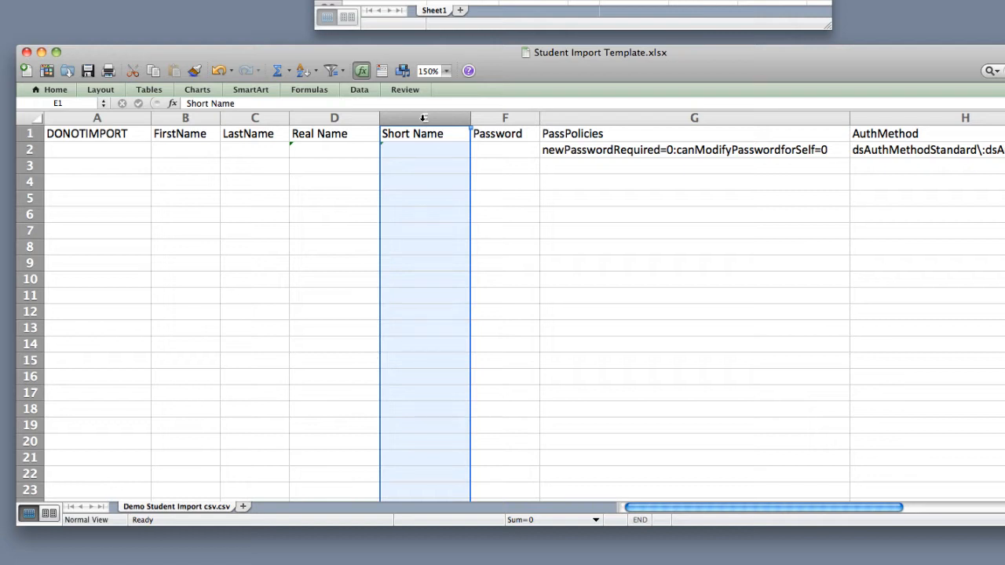
click(515, 119)
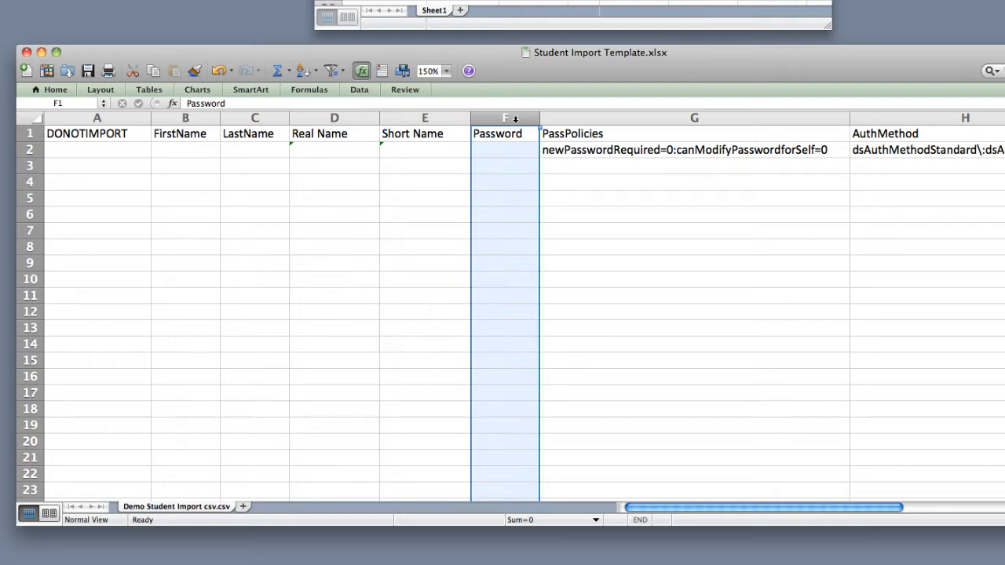
click(545, 119)
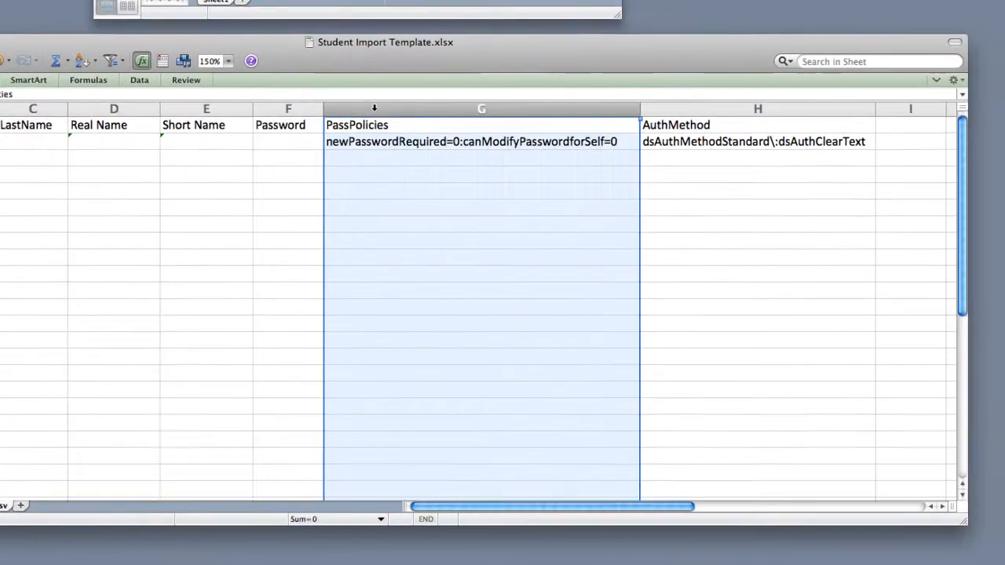
click(681, 105)
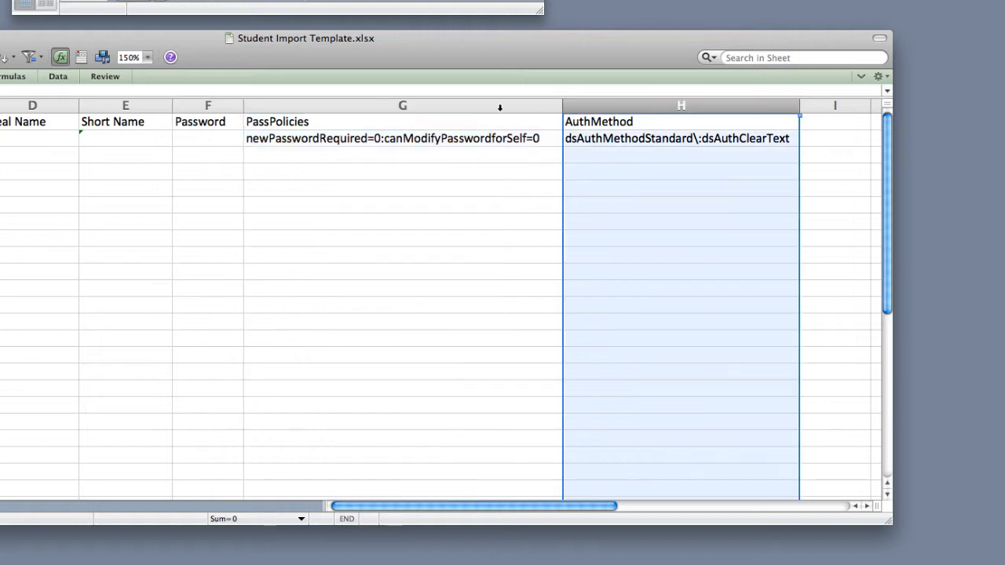
click(383, 105)
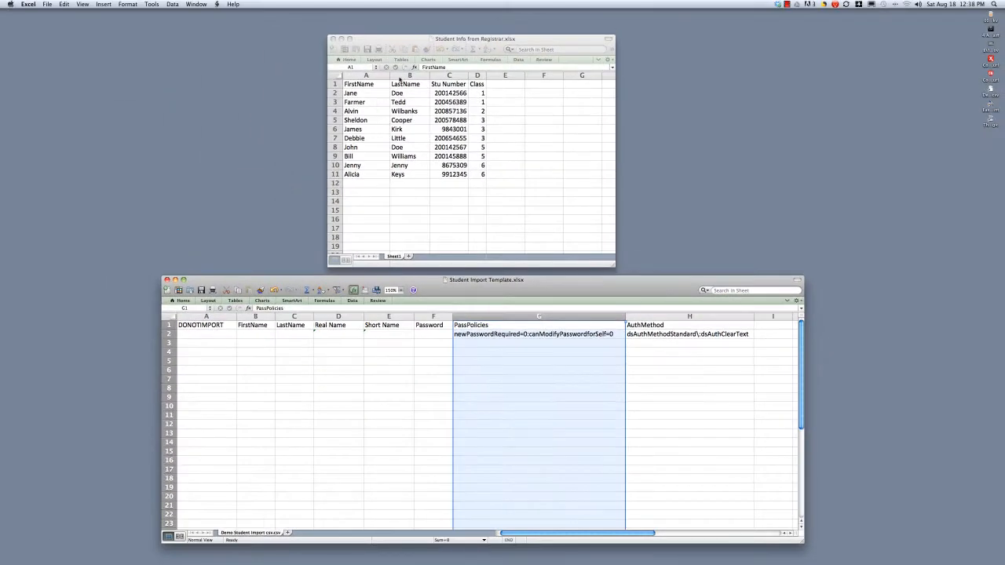
Copy the first and last names in A2:B11 of the registrar workbook to B2 of the import template, and inspect the formulas in D2 and E2
click(402, 39)
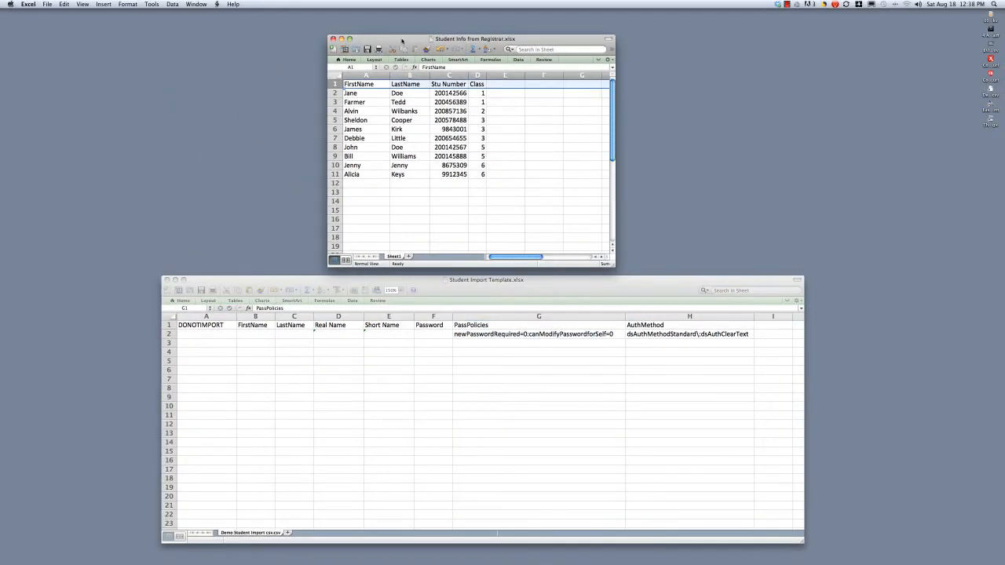
click(354, 93)
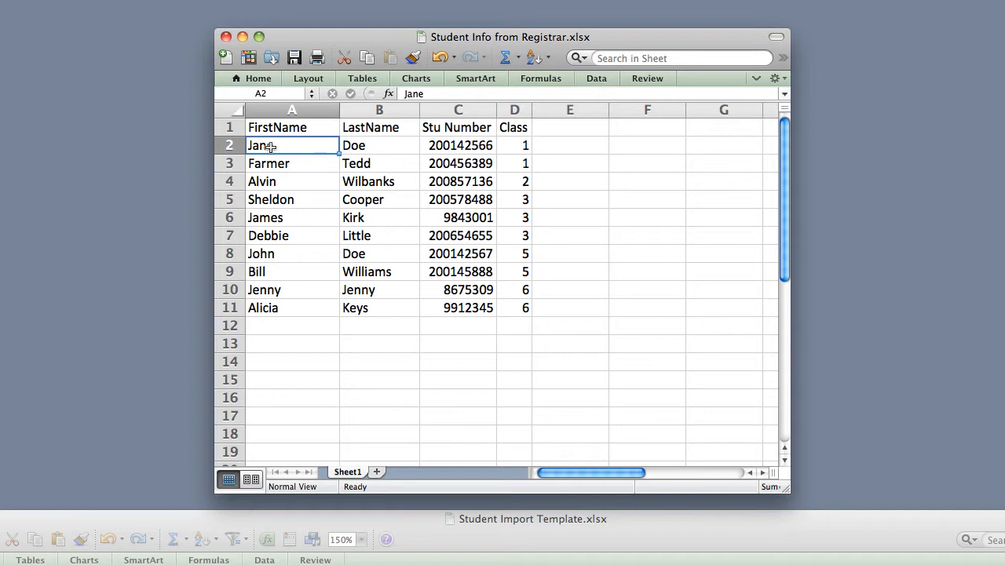
shift+click(379, 308)
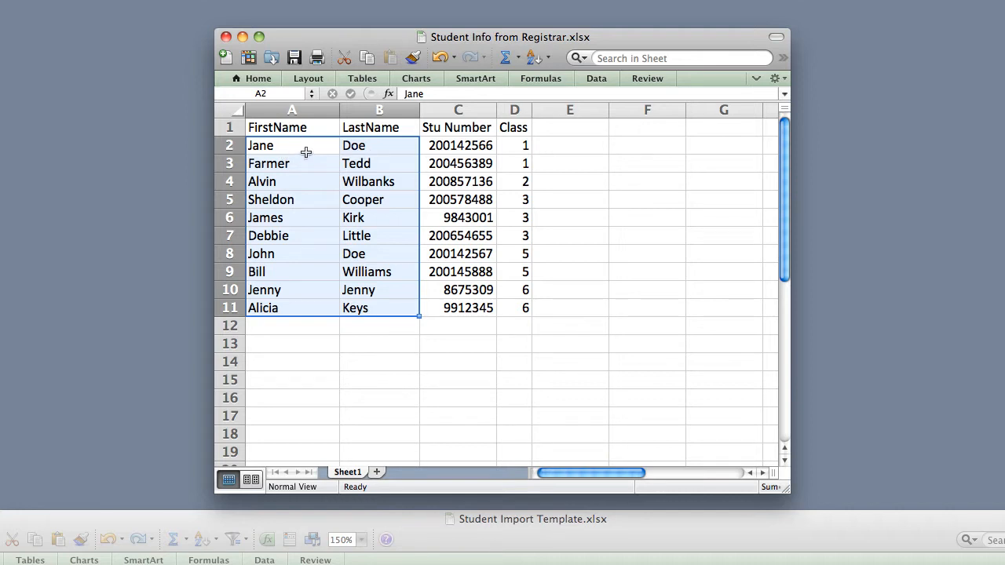
key(super+c)
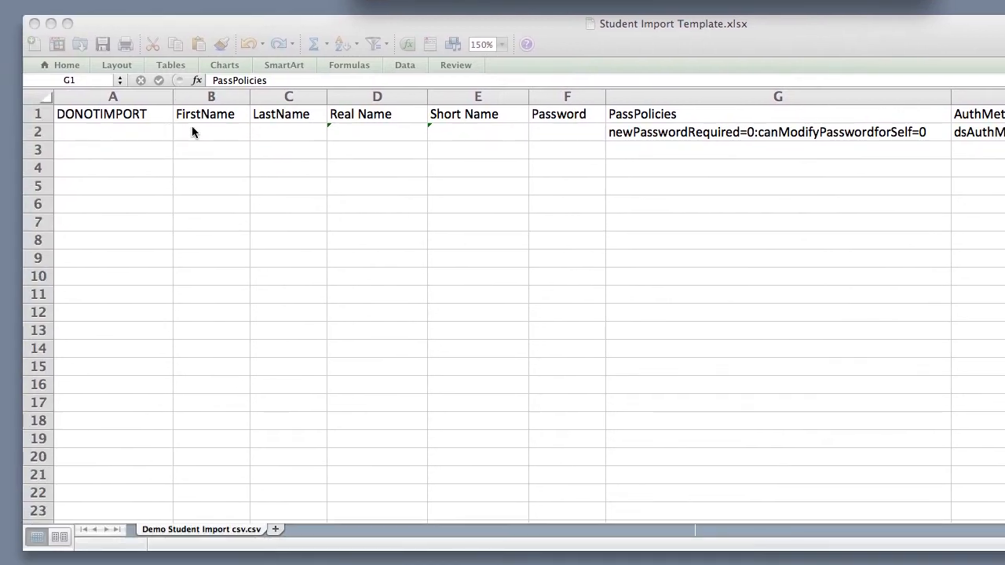
click(195, 127)
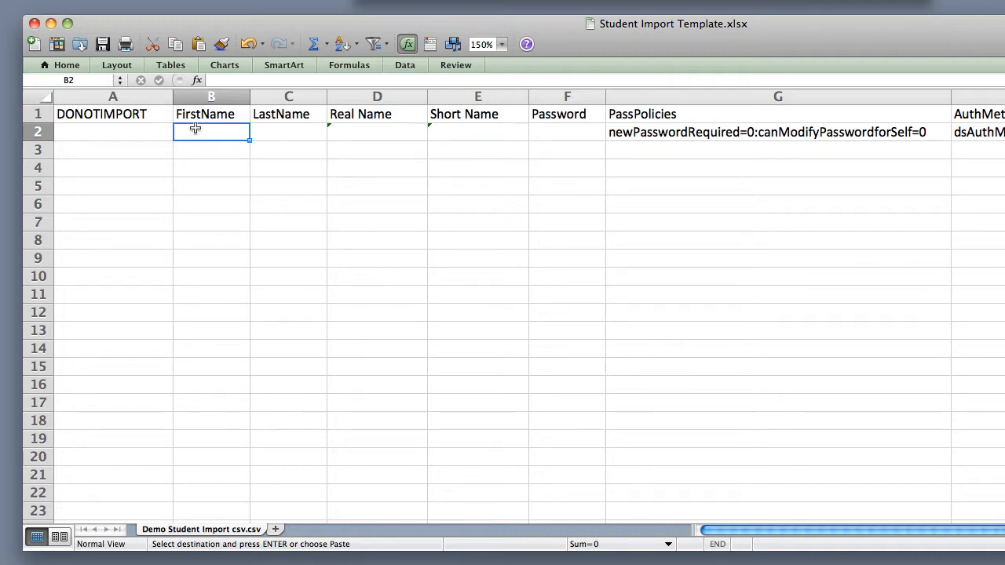
key(super+v)
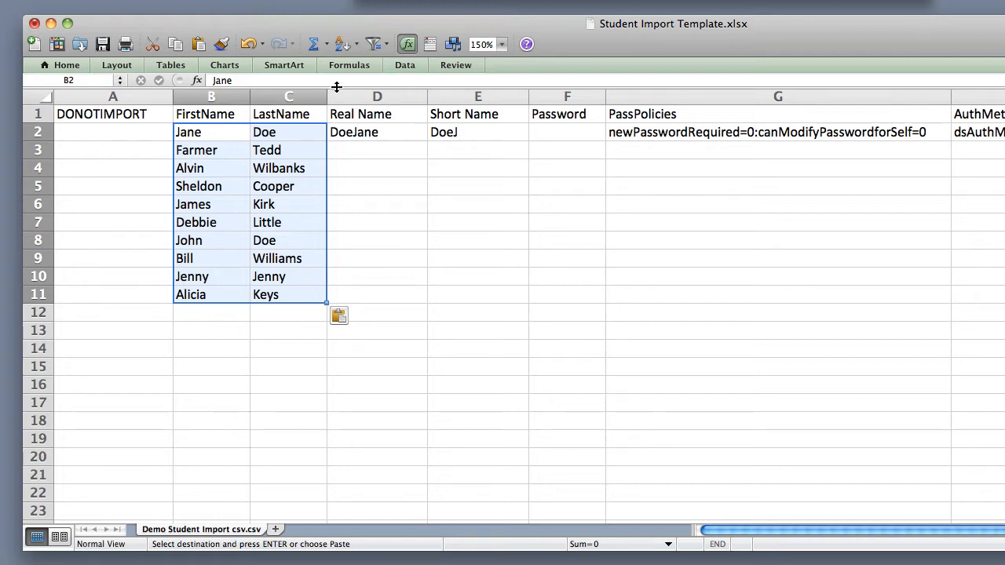
click(384, 134)
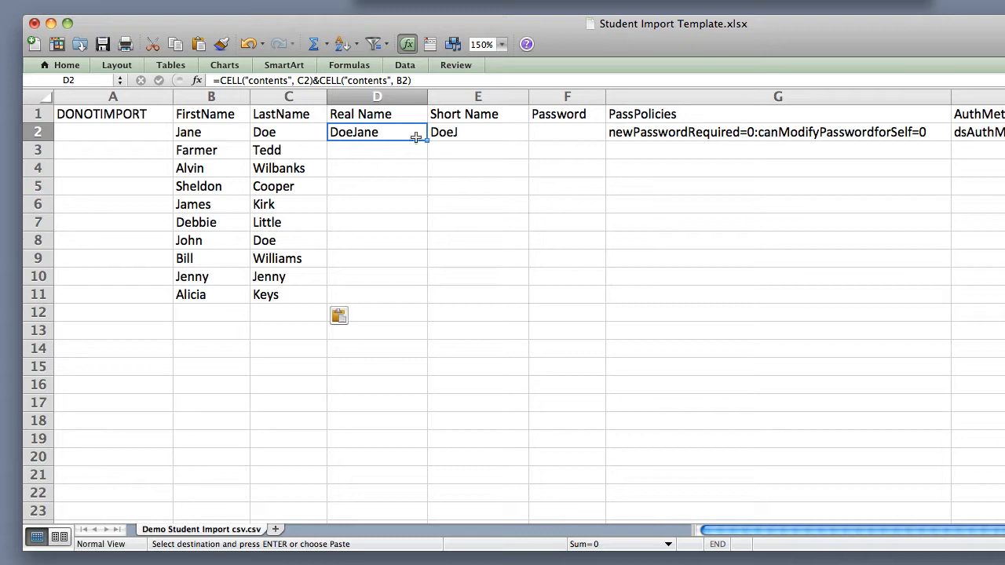
click(471, 133)
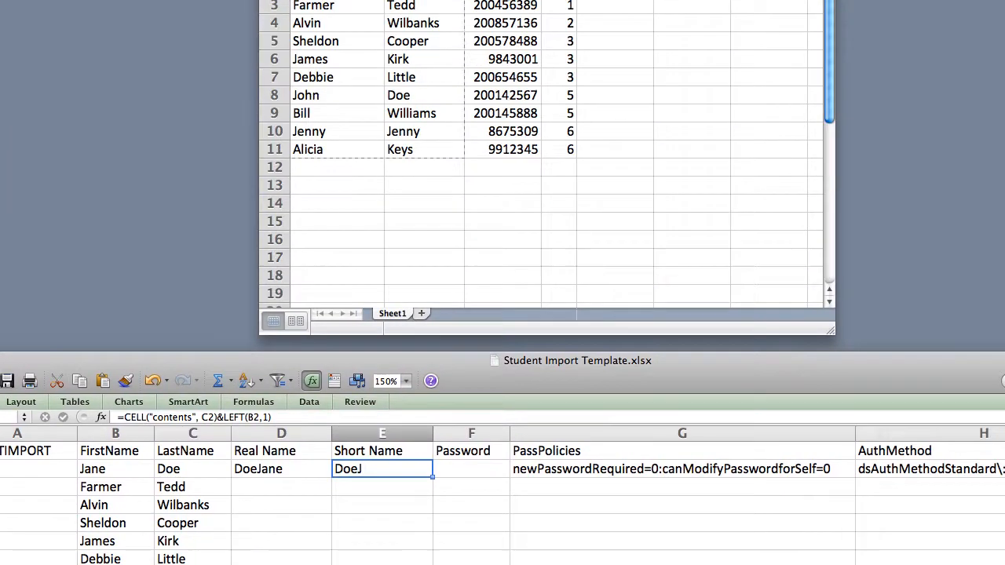
Copy the student numbers in C2:C11 of the registrar workbook into the import template's Password column, starting at F2
click(461, 150)
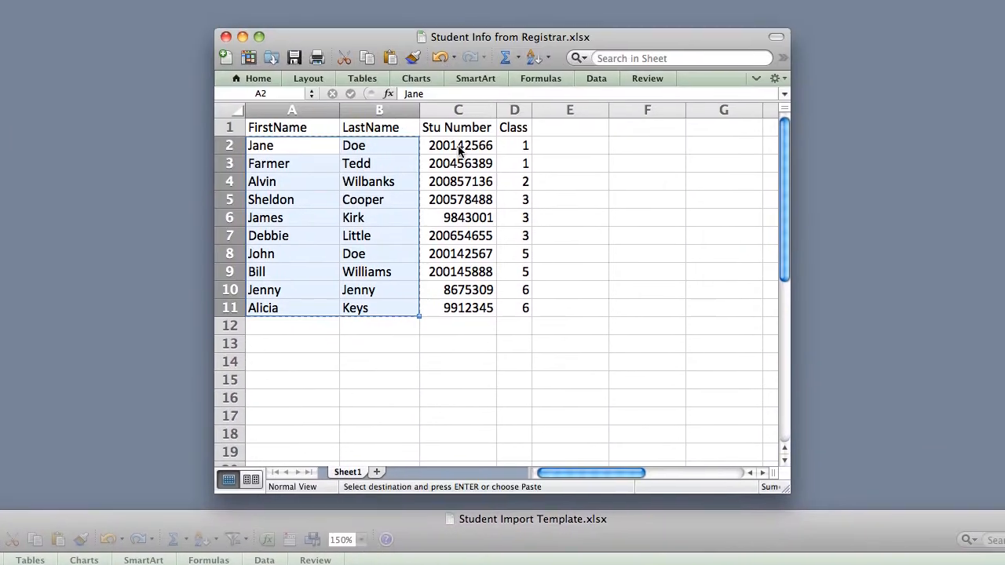
click(460, 150)
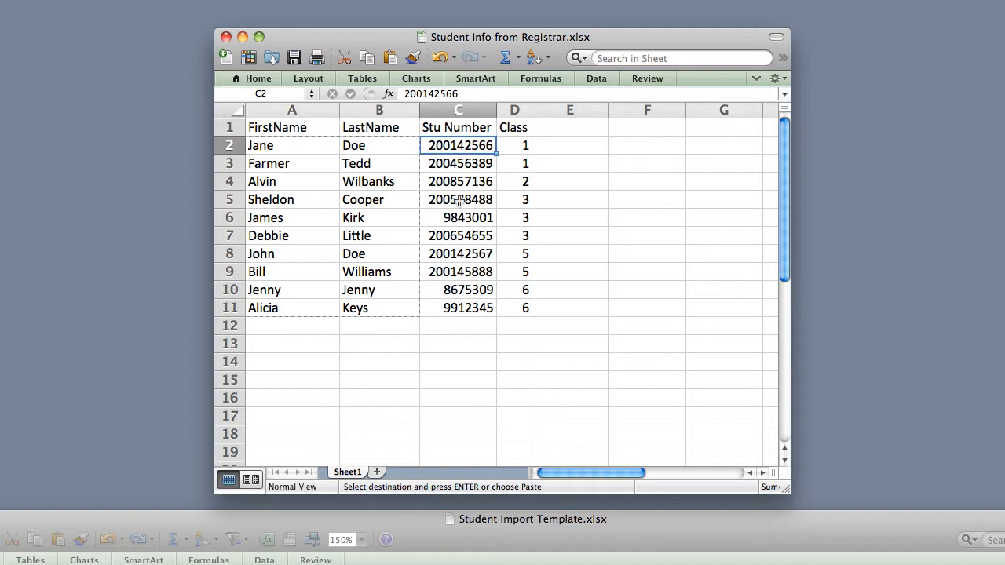
shift+click(457, 308)
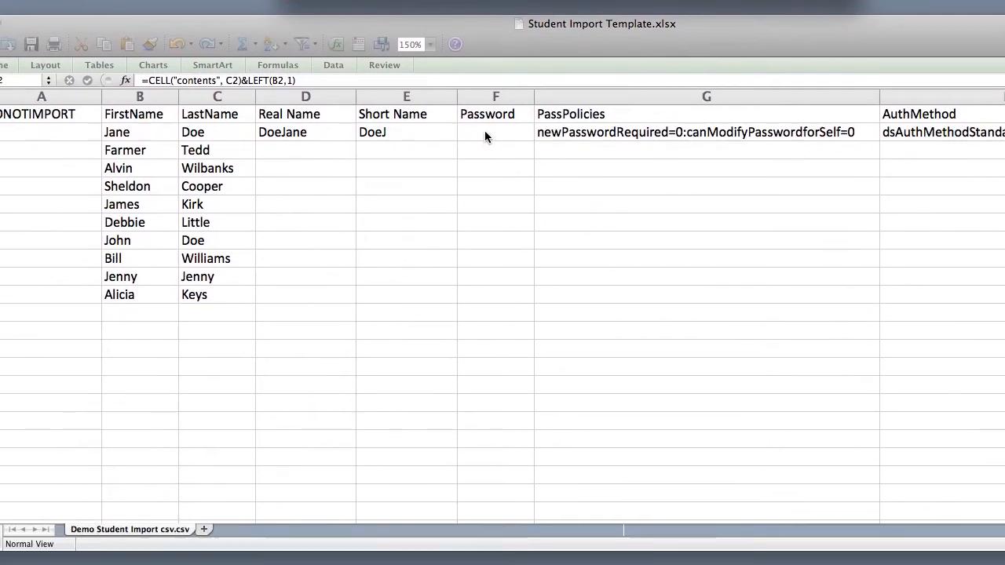
click(483, 142)
click(483, 142)
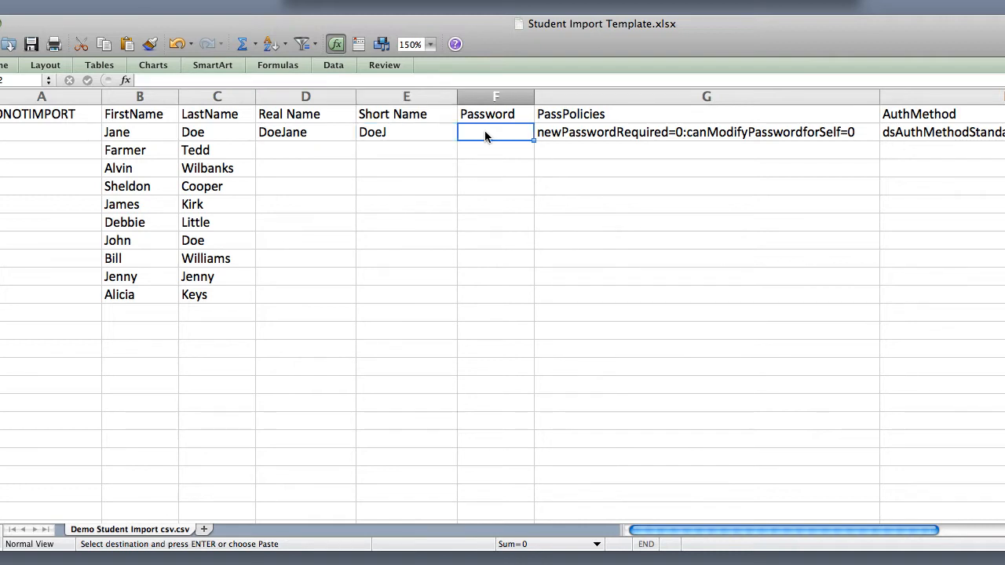
key(super+v)
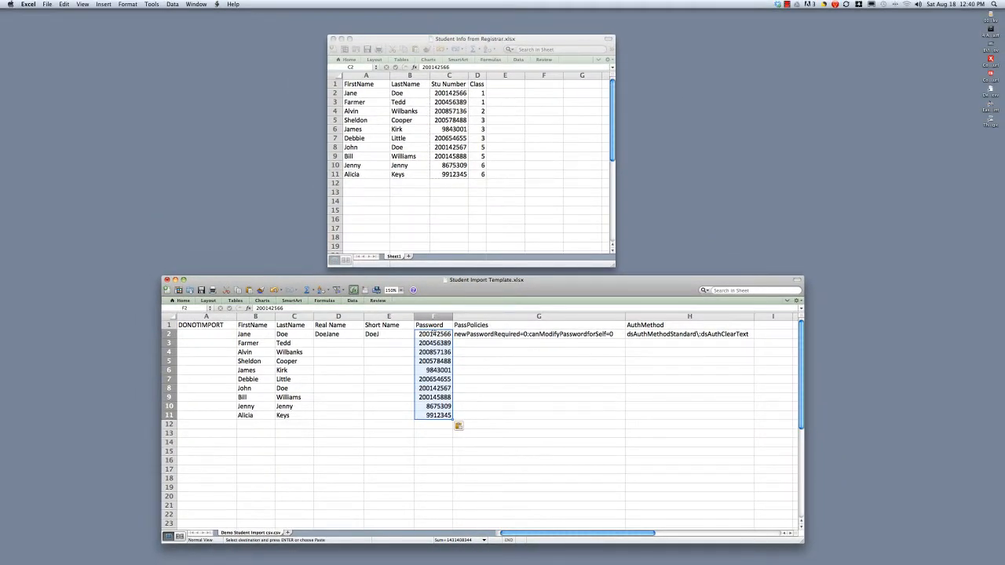
Fill the DONOTIMPORT value from A1 down to A11 so every student row has it
click(249, 408)
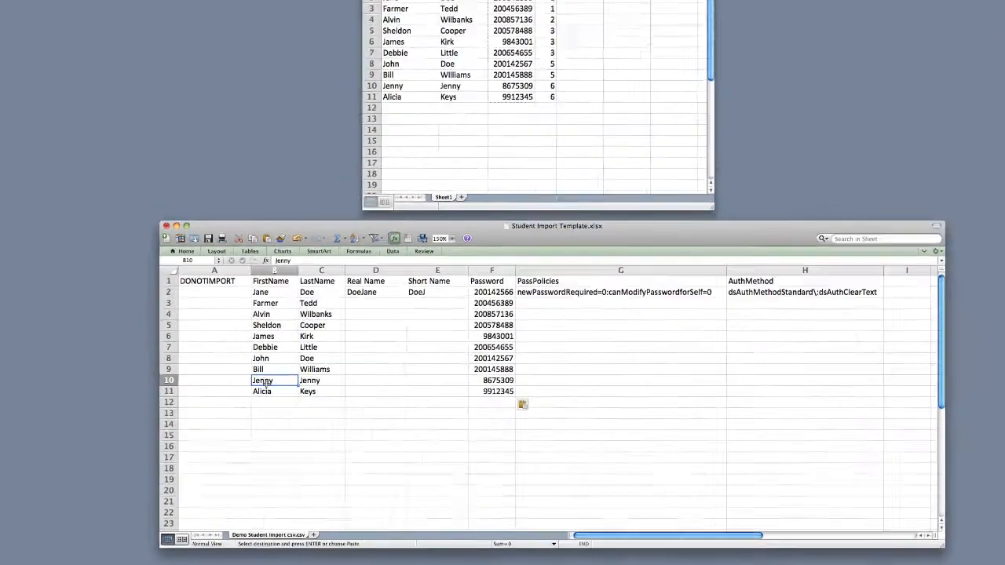
click(341, 382)
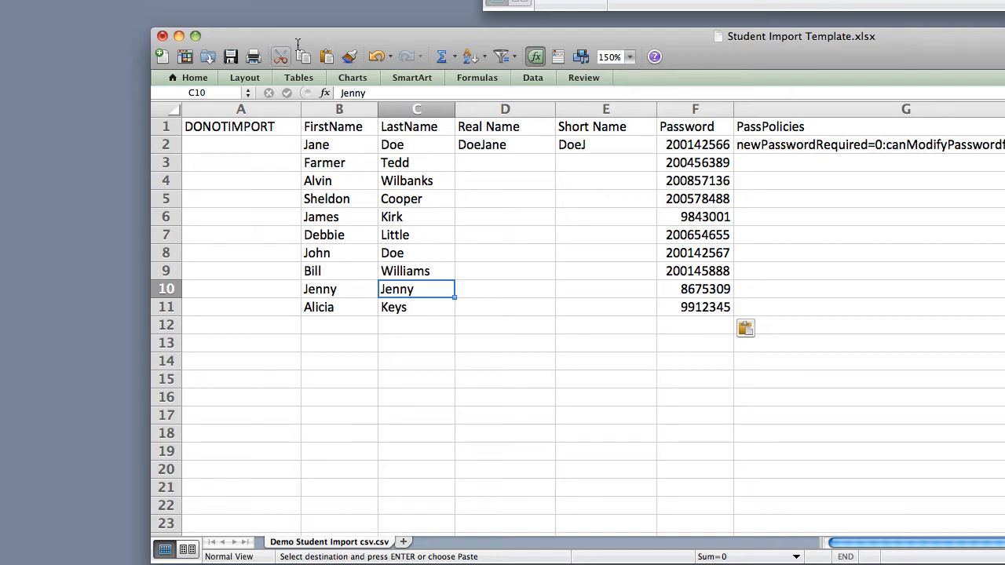
click(233, 129)
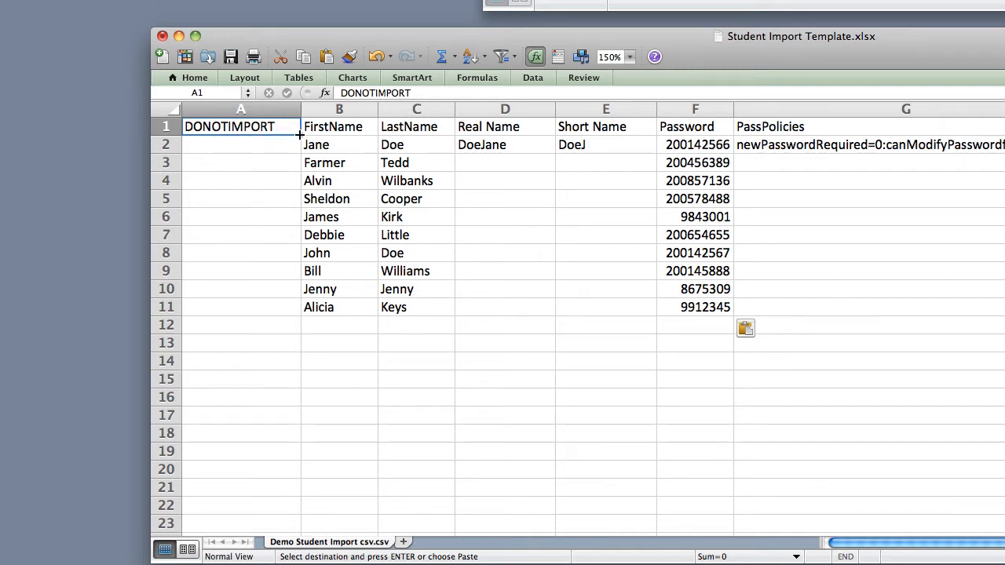
drag(300, 135, 300, 309)
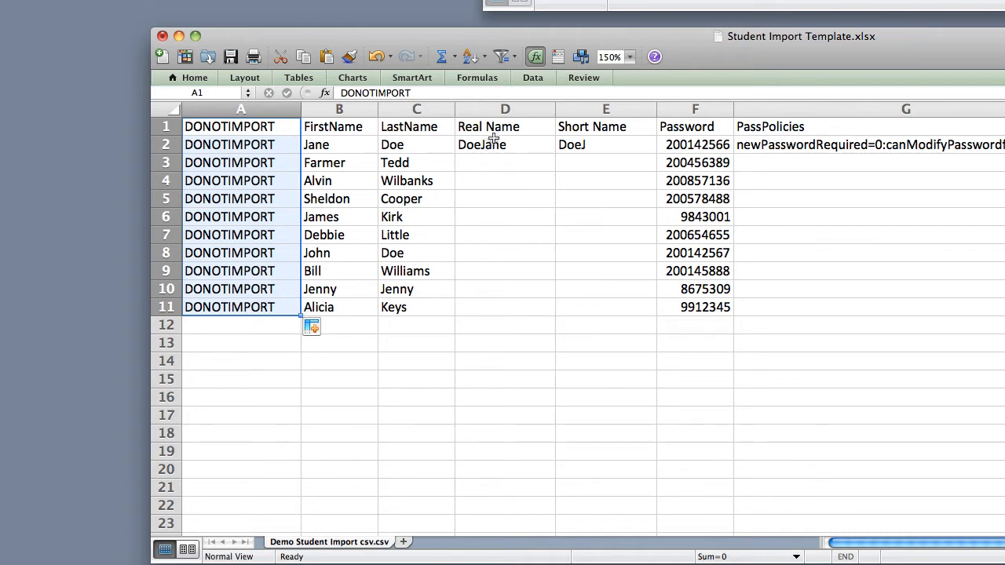
Check the D2 formula, and fill the Real Name and Short Name formulas from D2 and E2 down to row 11
click(527, 112)
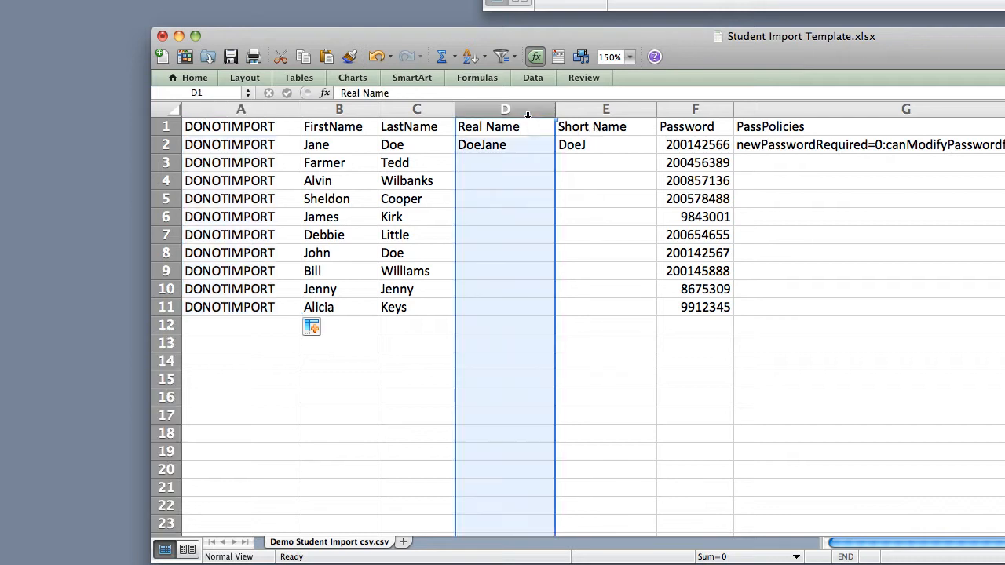
click(582, 112)
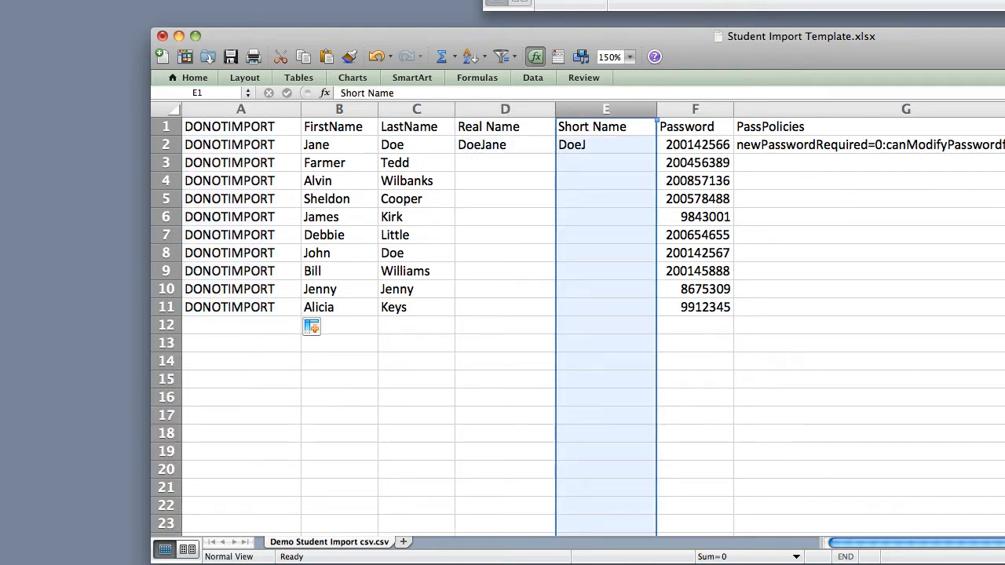
click(471, 141)
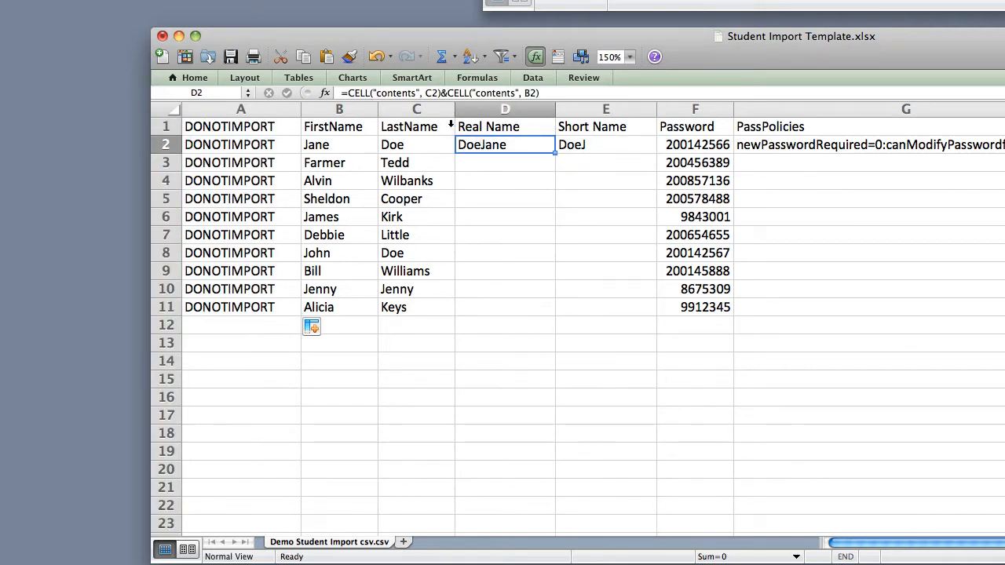
click(575, 94)
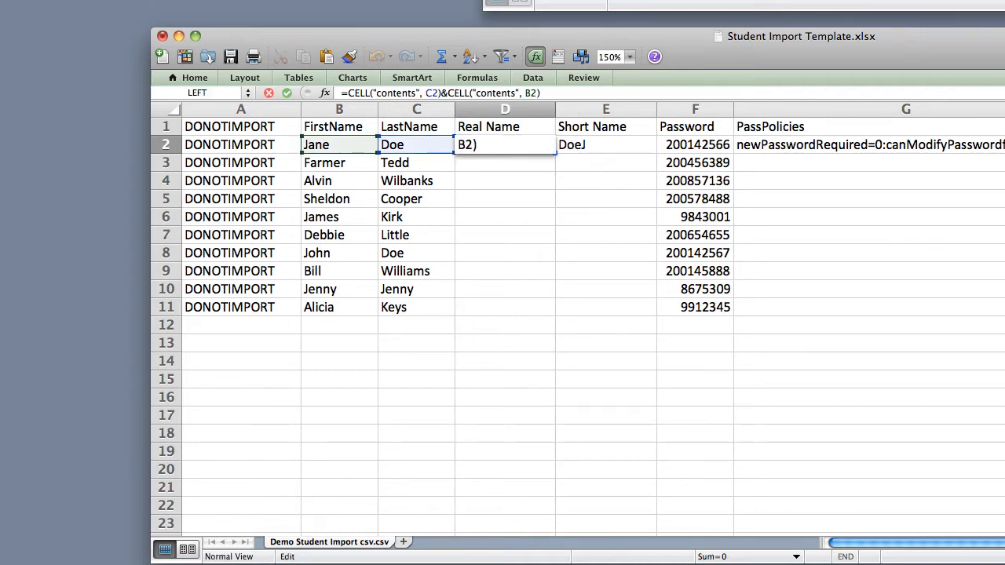
click(1004, 144)
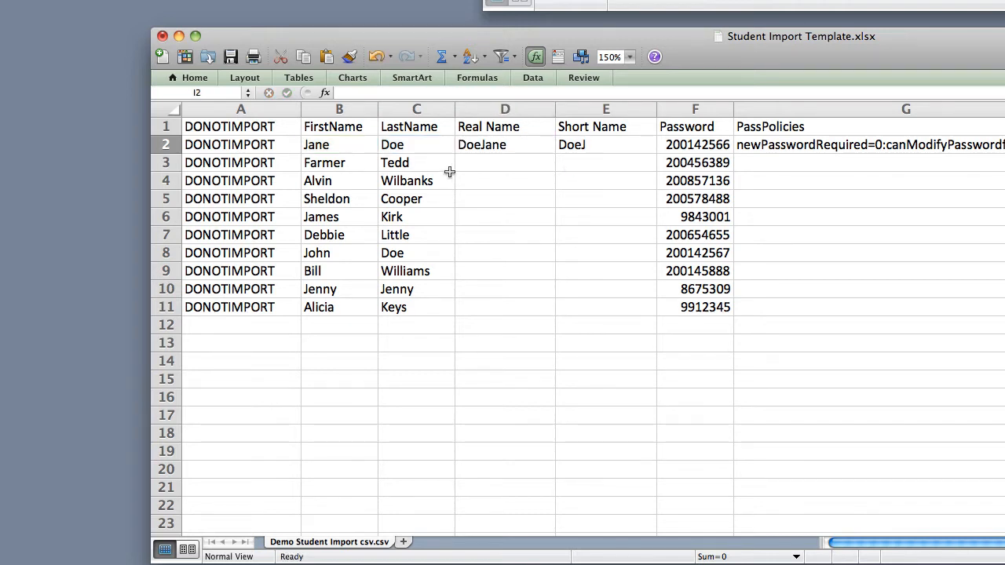
click(489, 148)
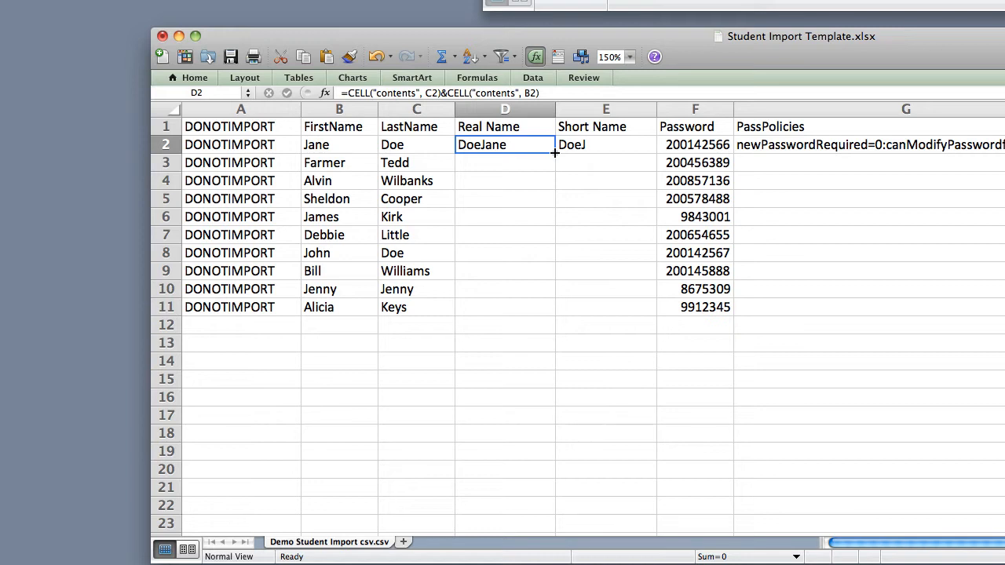
drag(555, 153, 553, 311)
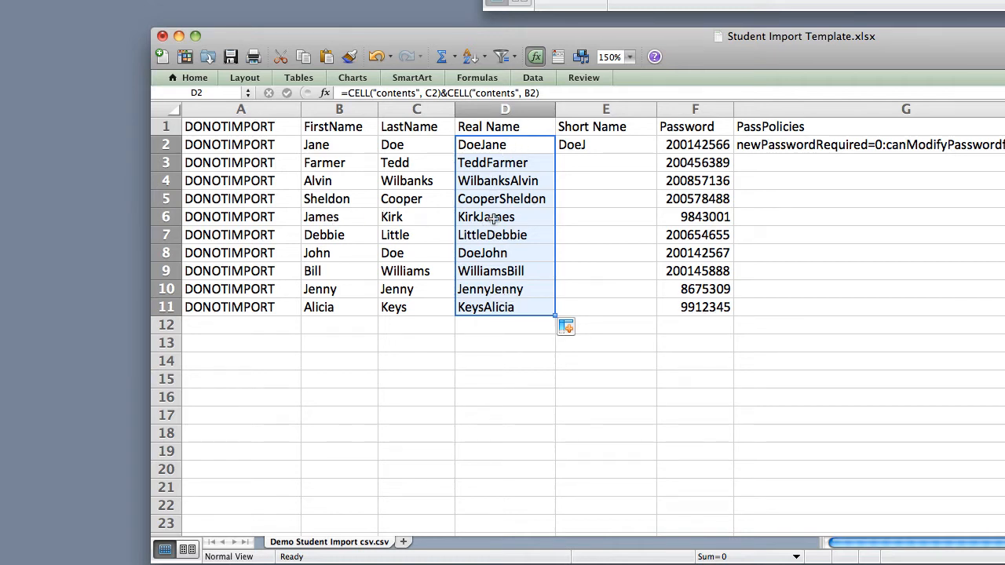
click(598, 145)
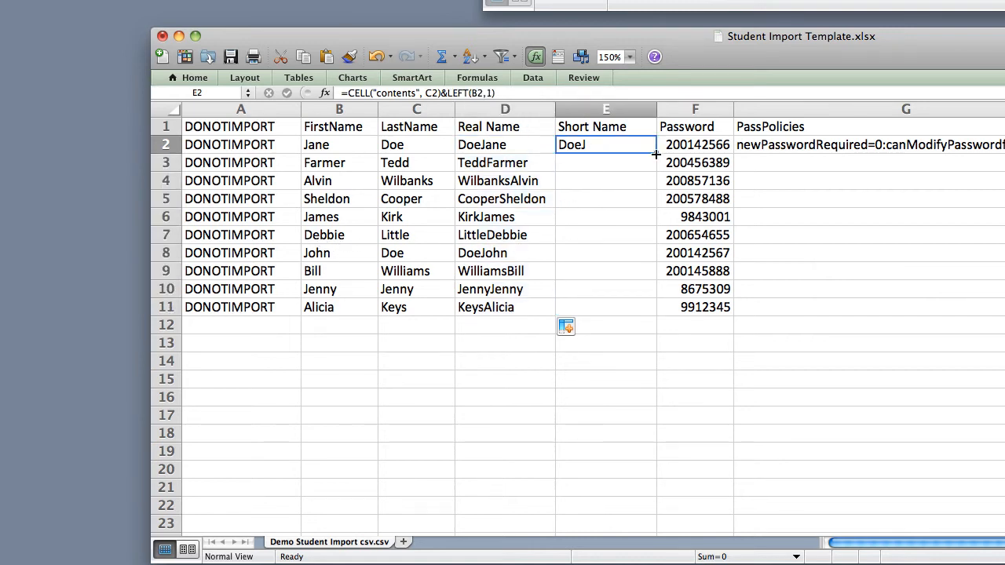
drag(655, 152, 656, 310)
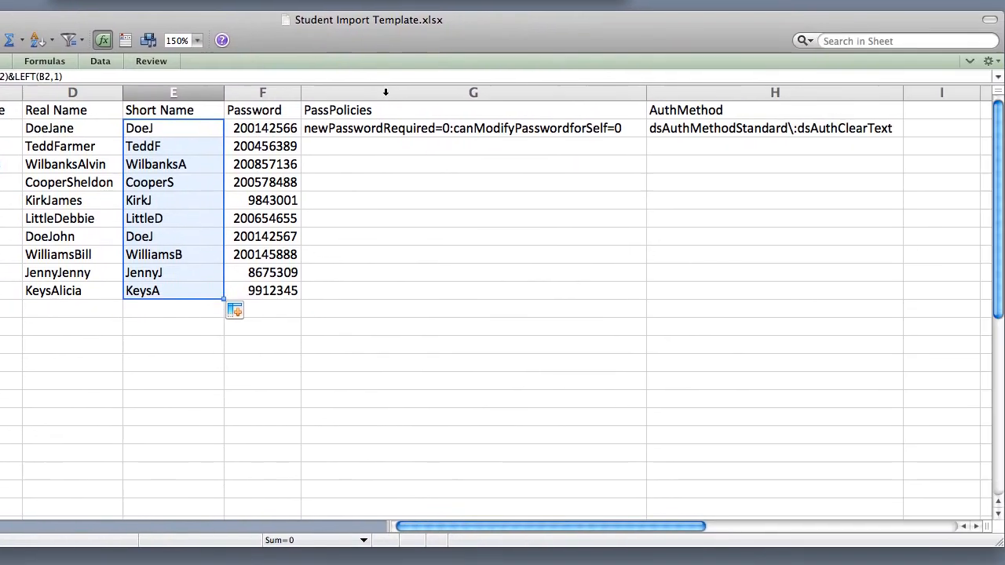
Examine the PassPolicies, AuthMethod and Password columns of the import template
click(852, 107)
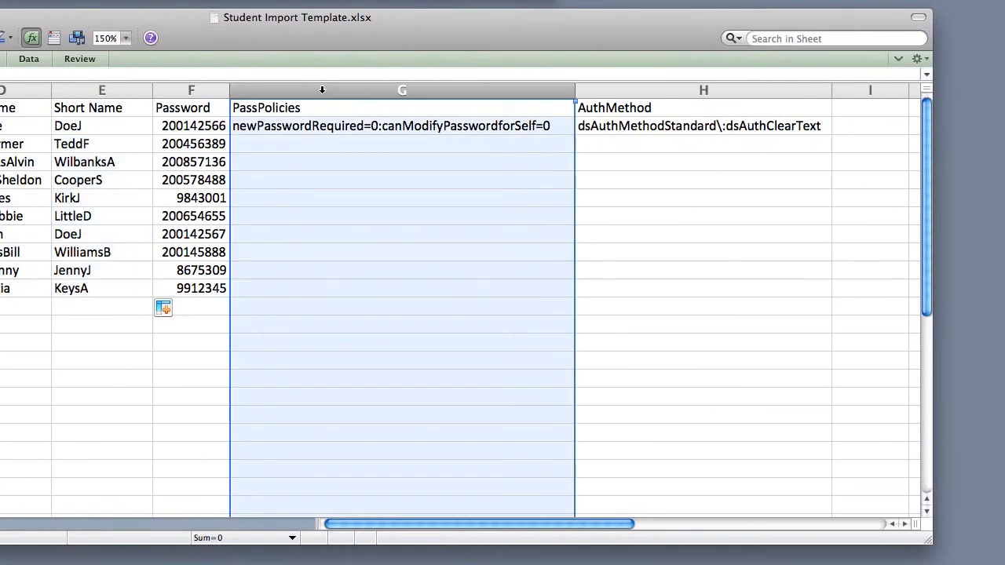
click(707, 92)
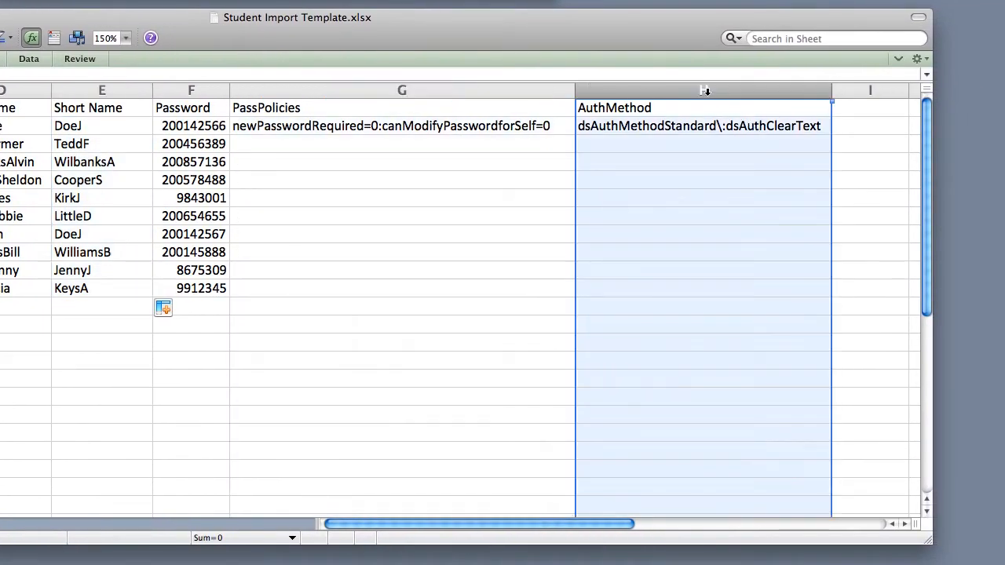
click(348, 91)
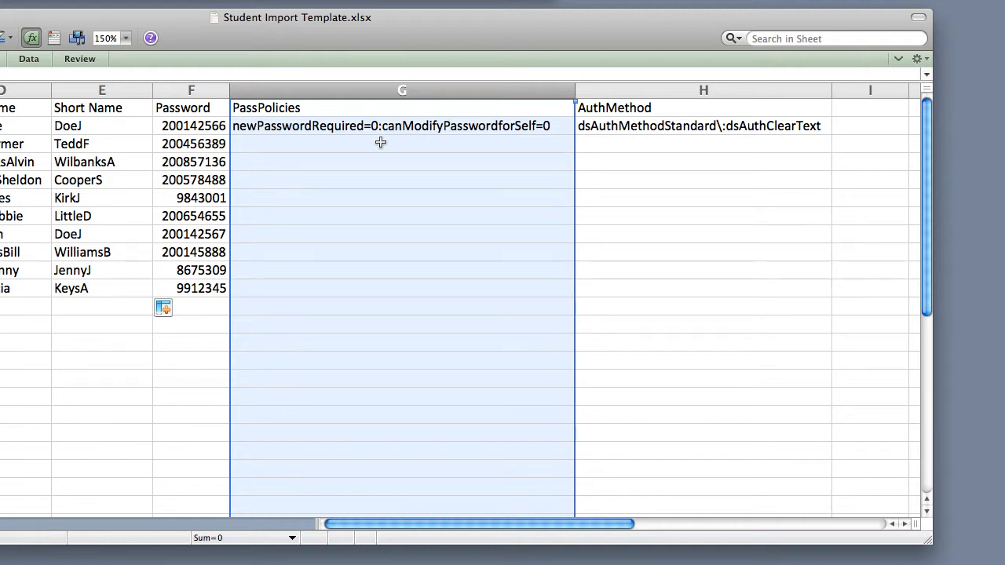
click(200, 110)
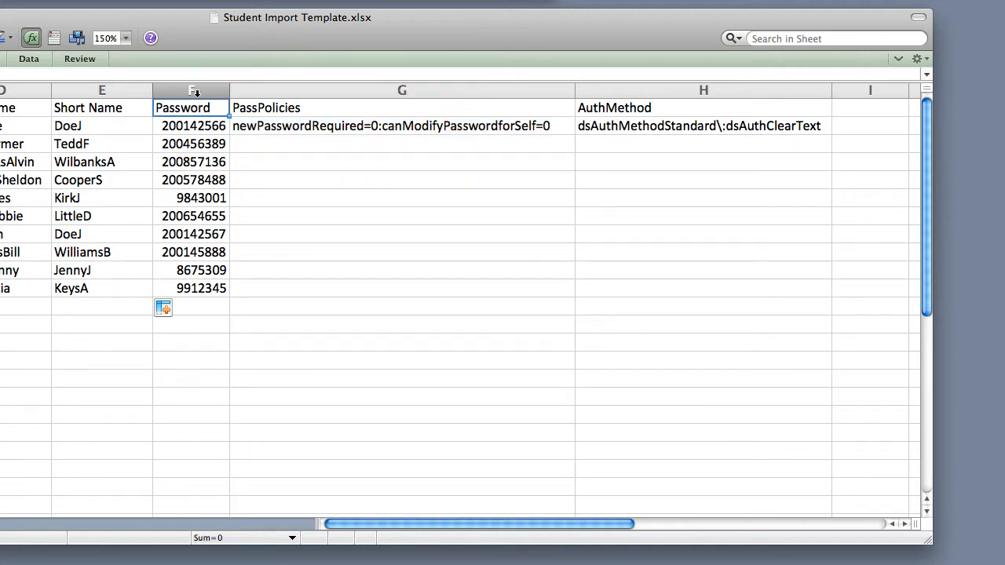
click(196, 93)
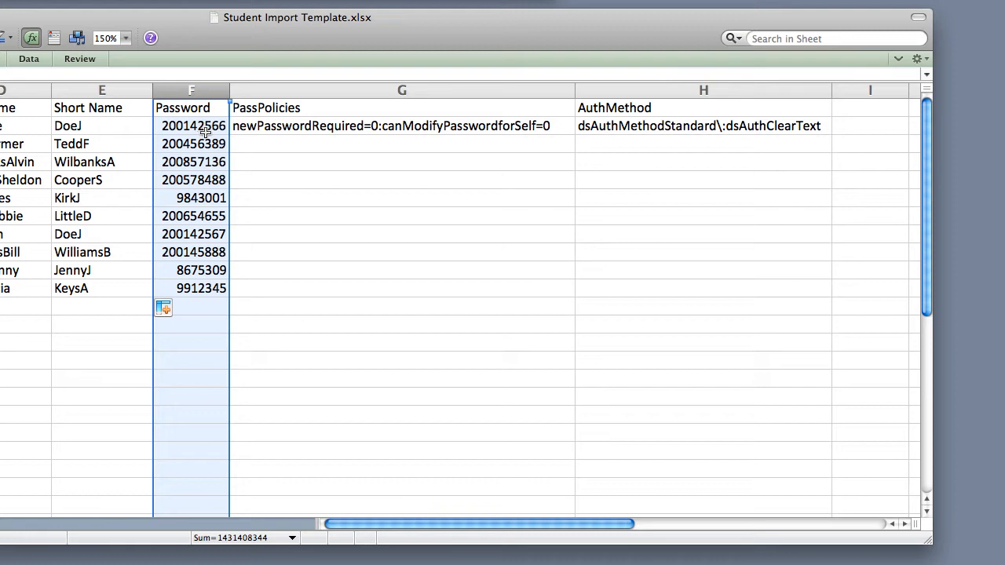
Try to fill the PassPolicies value from G2 down to G11, and undo the fill
click(268, 132)
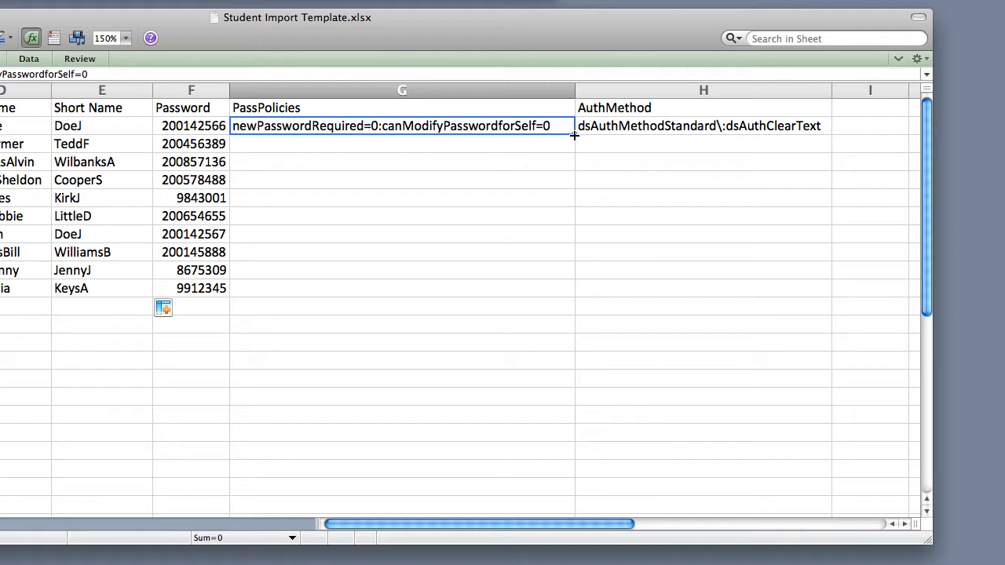
drag(574, 135, 574, 292)
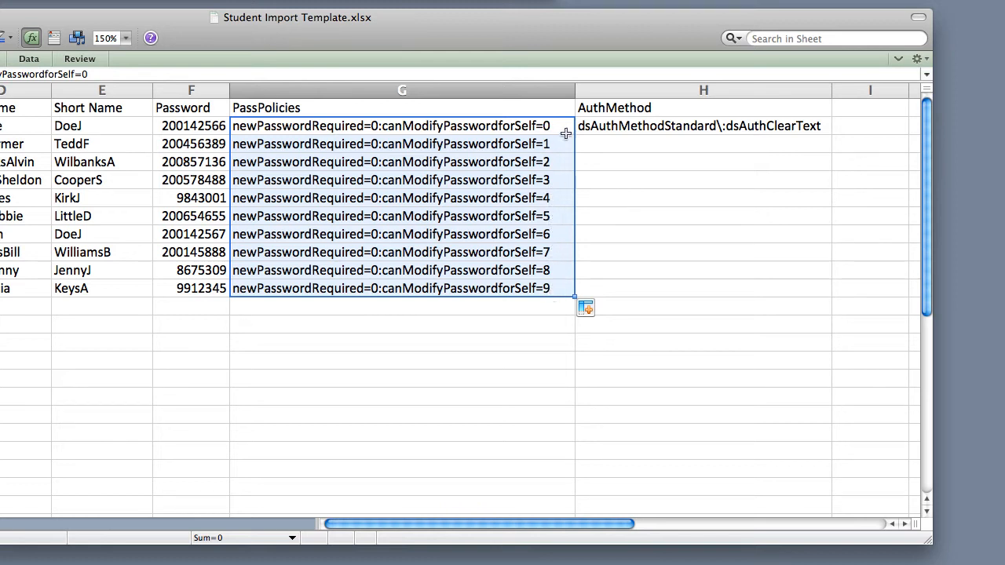
key(super+z)
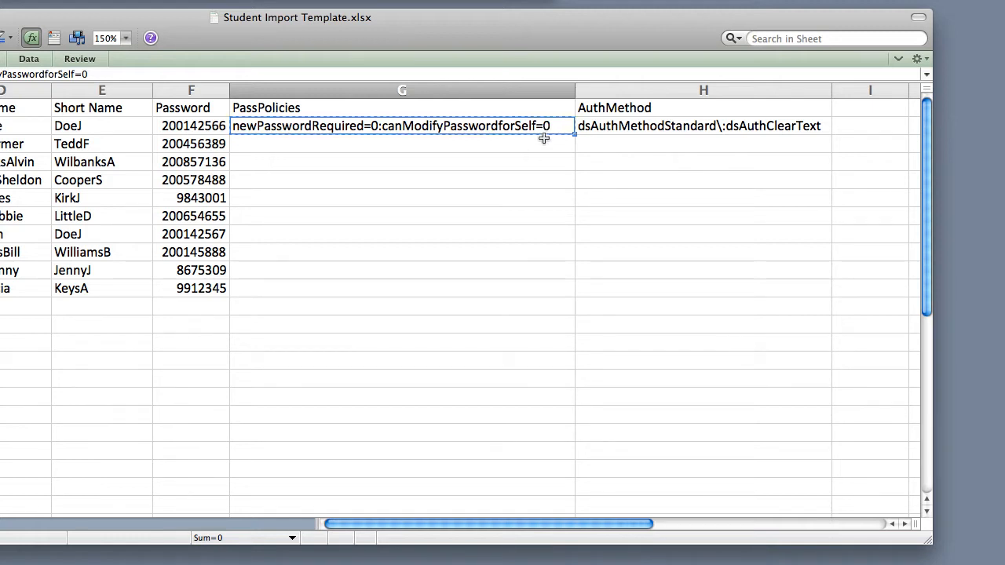
Copy the PassPolicies value from G2 to G3 and extend both cells to G11, and fill the AuthMethod value from H2 down to H11
click(533, 145)
key(super+c)
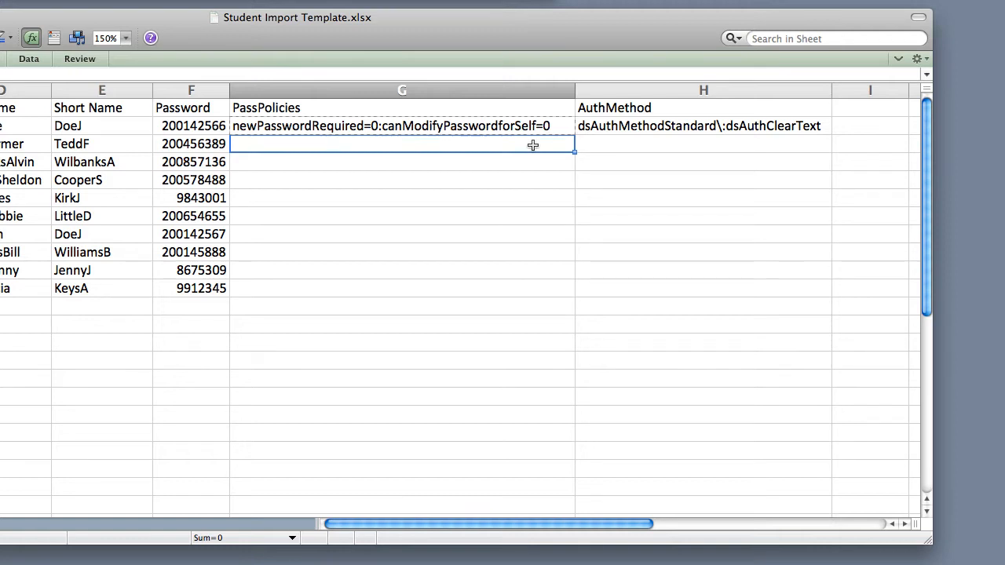
key(super+v)
click(536, 129)
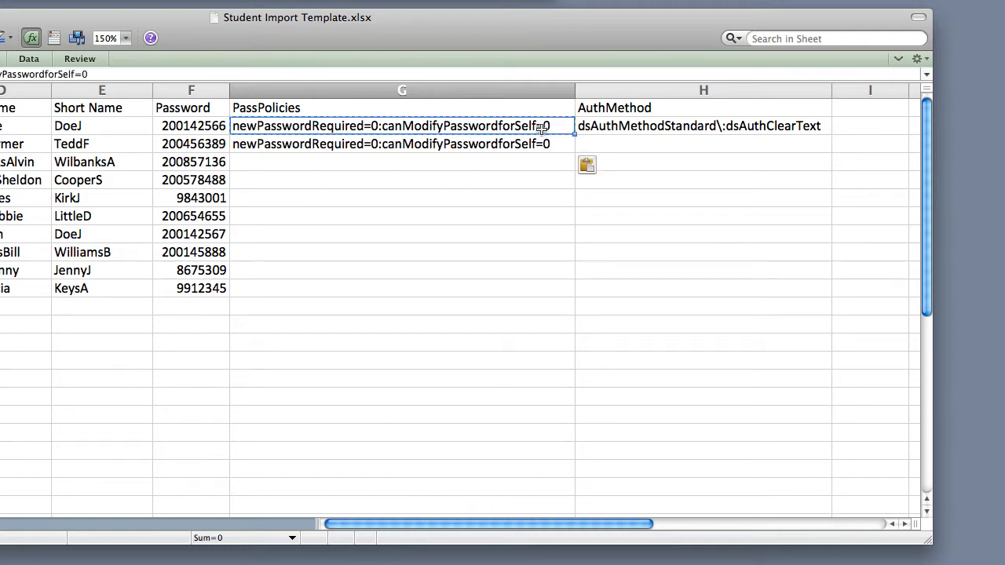
click(542, 143)
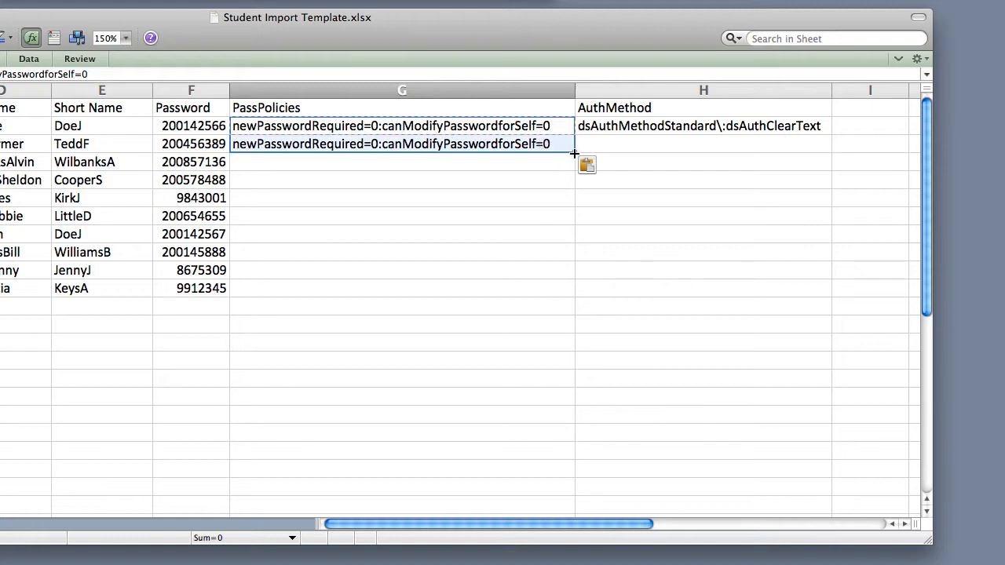
drag(575, 152, 573, 292)
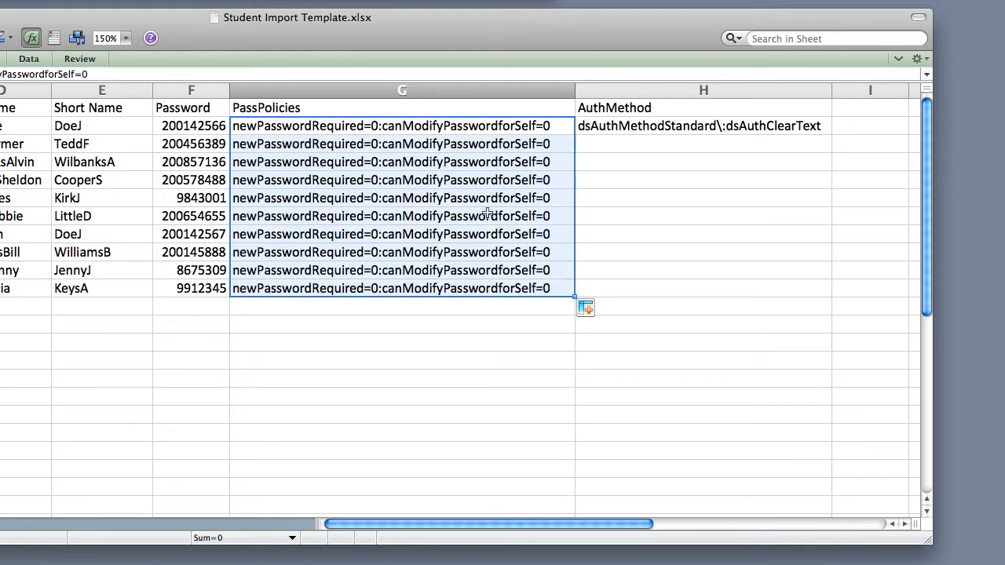
click(645, 130)
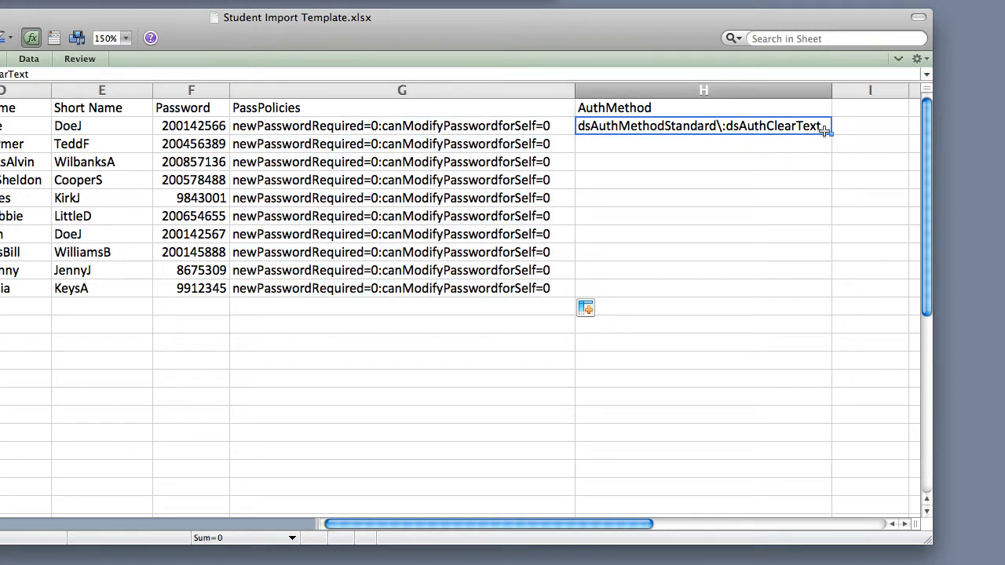
drag(832, 136, 827, 291)
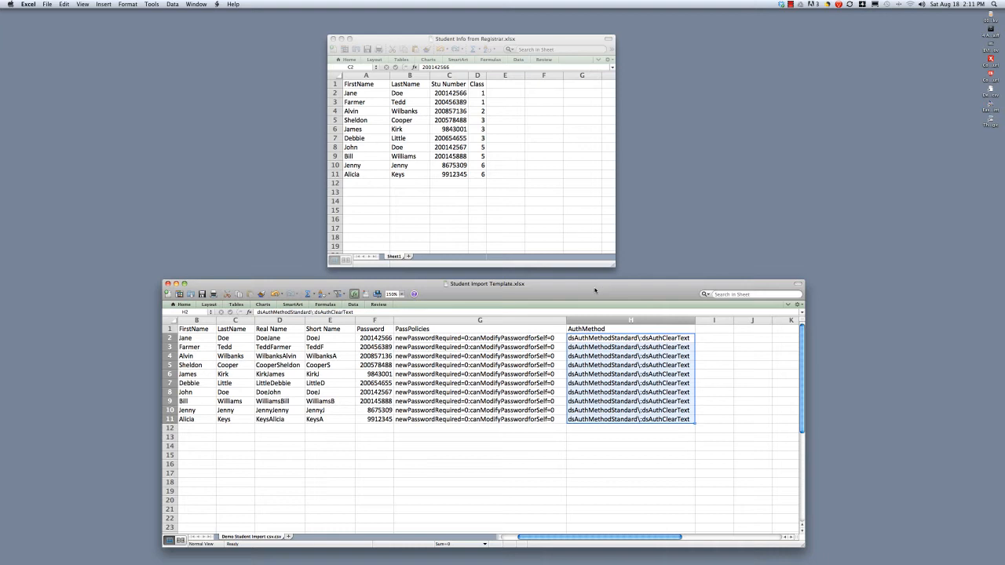
Minimize the registrar workbook and move the Student Import Template window up into the freed space
click(458, 44)
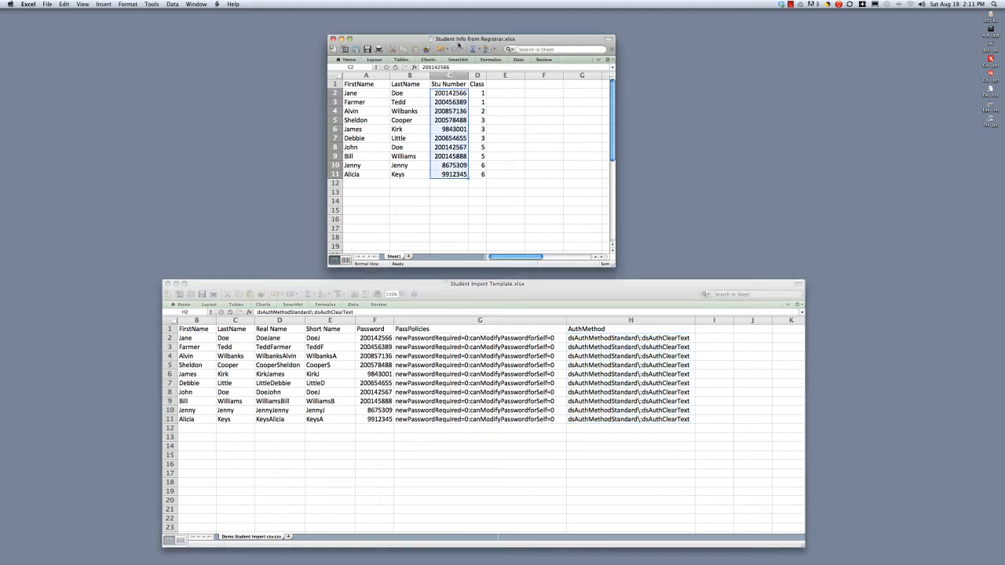
click(341, 39)
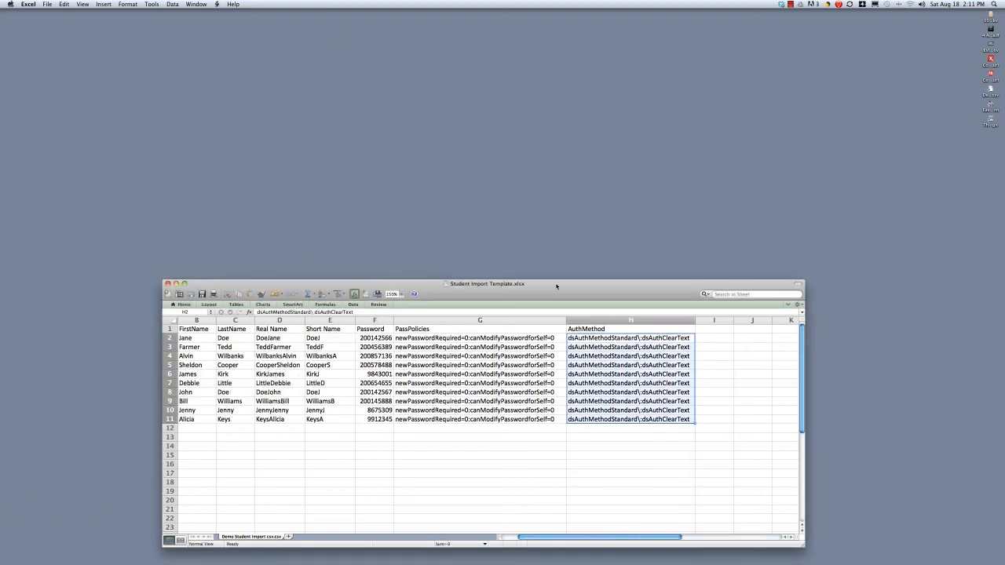
drag(541, 290, 531, 53)
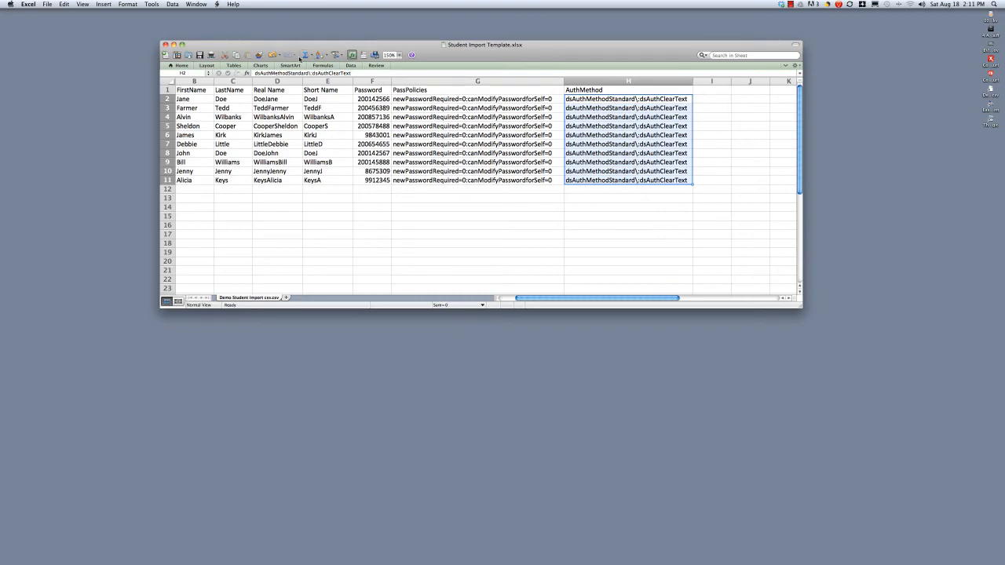
Start saving a copy of the import template and name it Student Import 2012
click(48, 5)
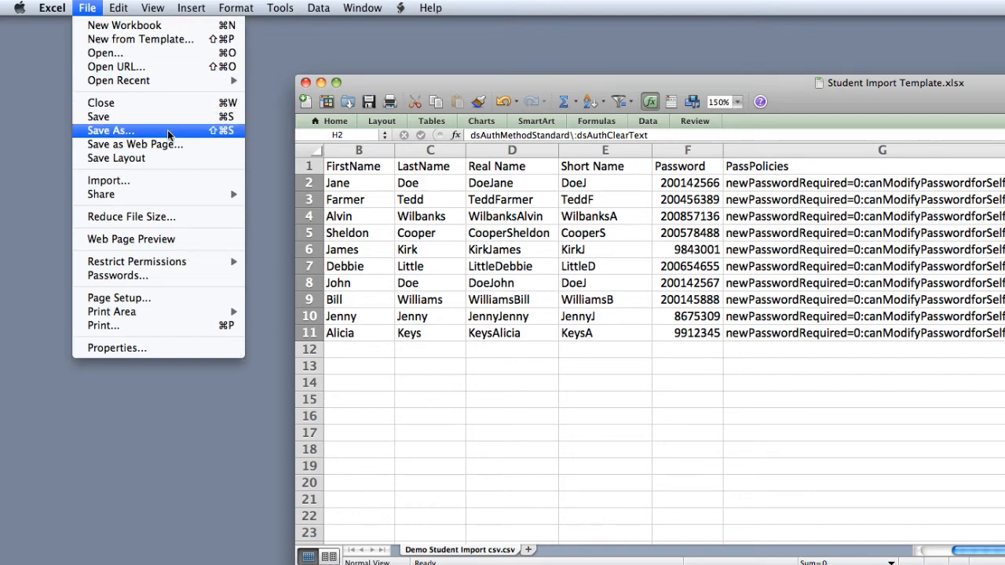
click(168, 132)
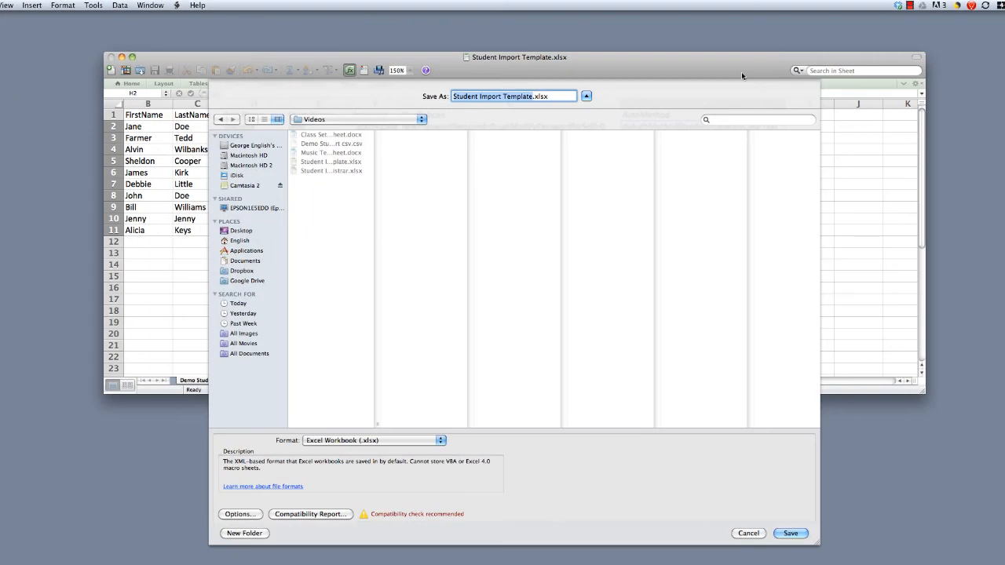
drag(770, 61, 770, 46)
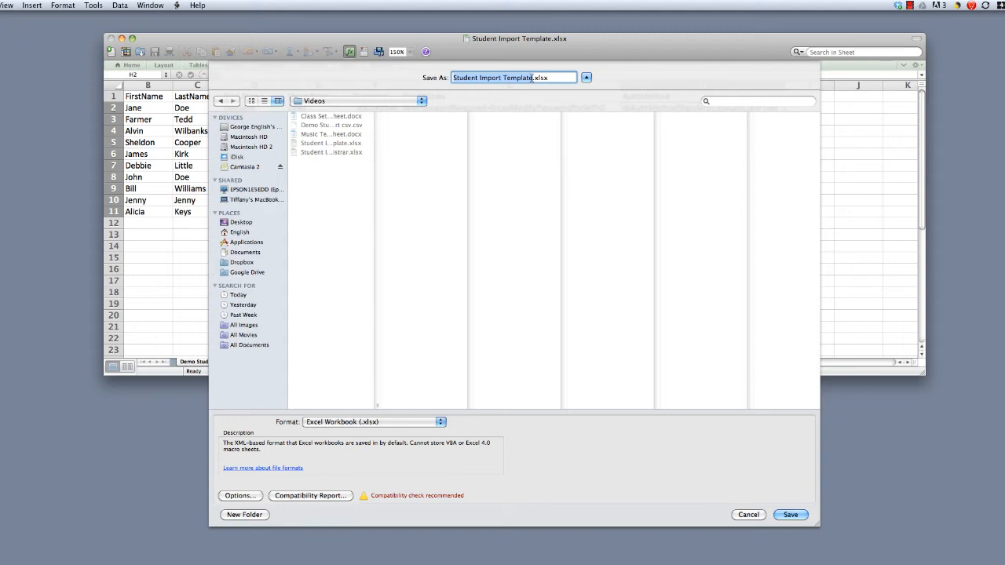
double_click(532, 78)
text(20)
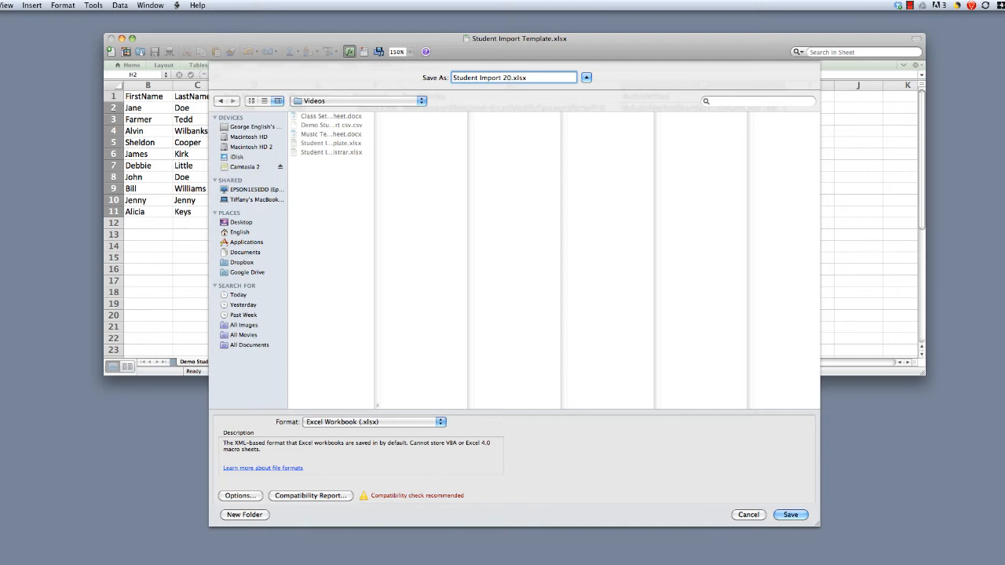
text(12)
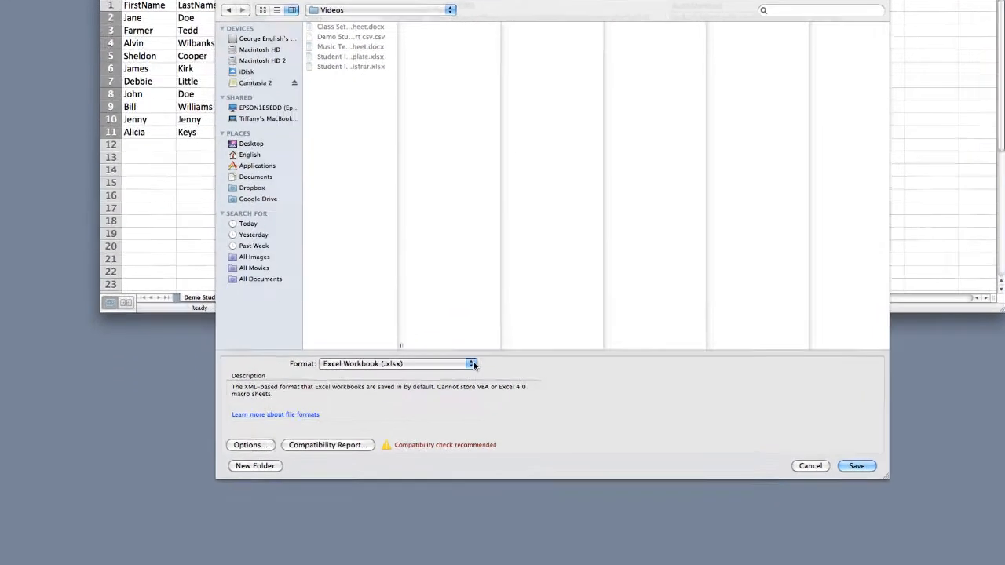
Save the copy as Windows Comma Separated (.csv) in the Documents folder, accepting the loss of unsupported features, and minimize the workbook
click(472, 363)
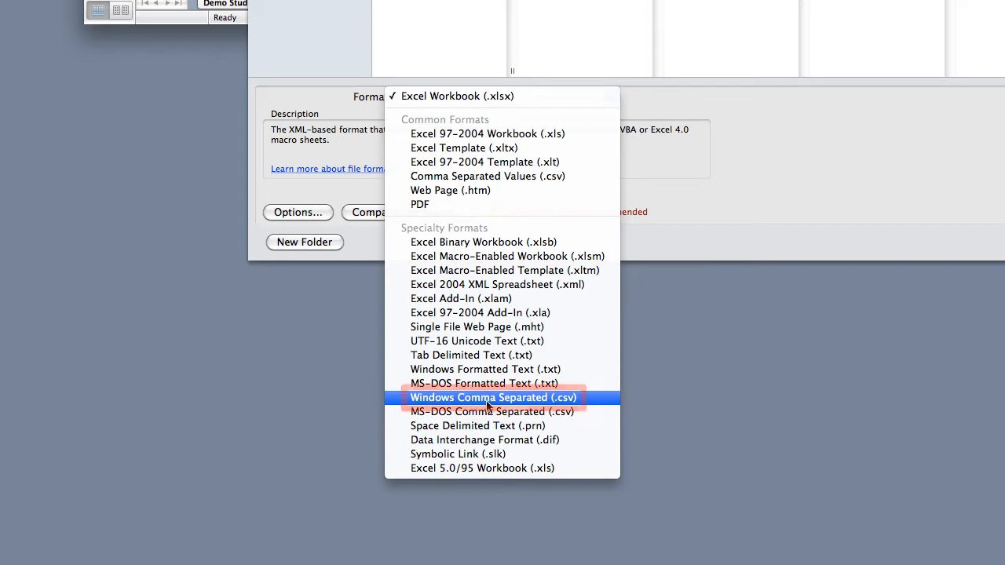
click(597, 403)
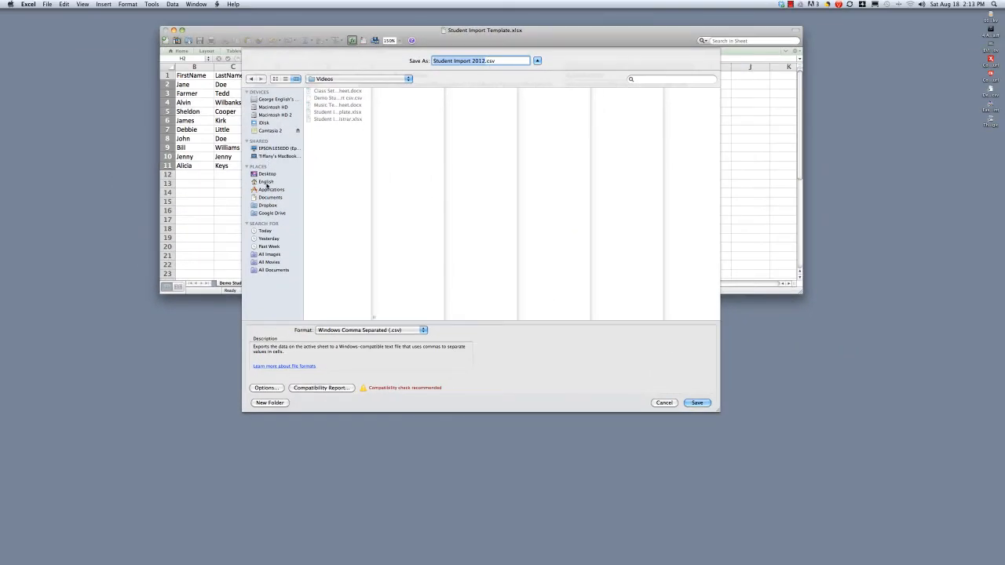
click(266, 182)
click(329, 106)
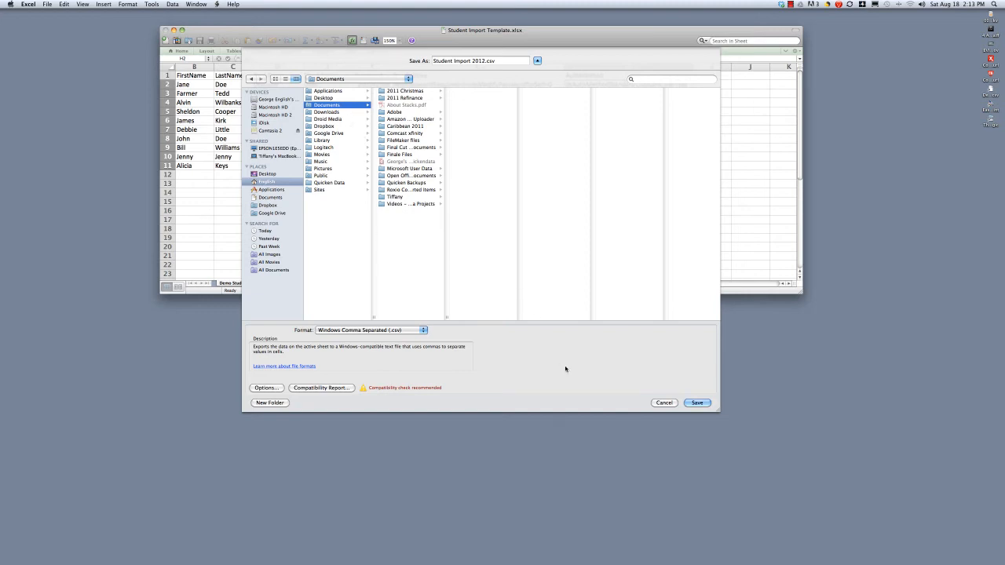
click(697, 403)
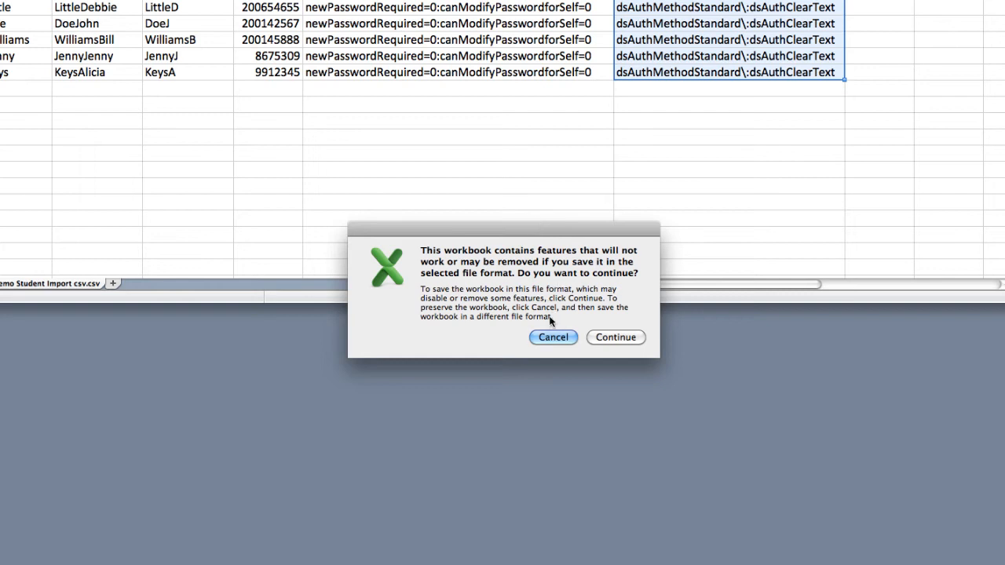
click(613, 338)
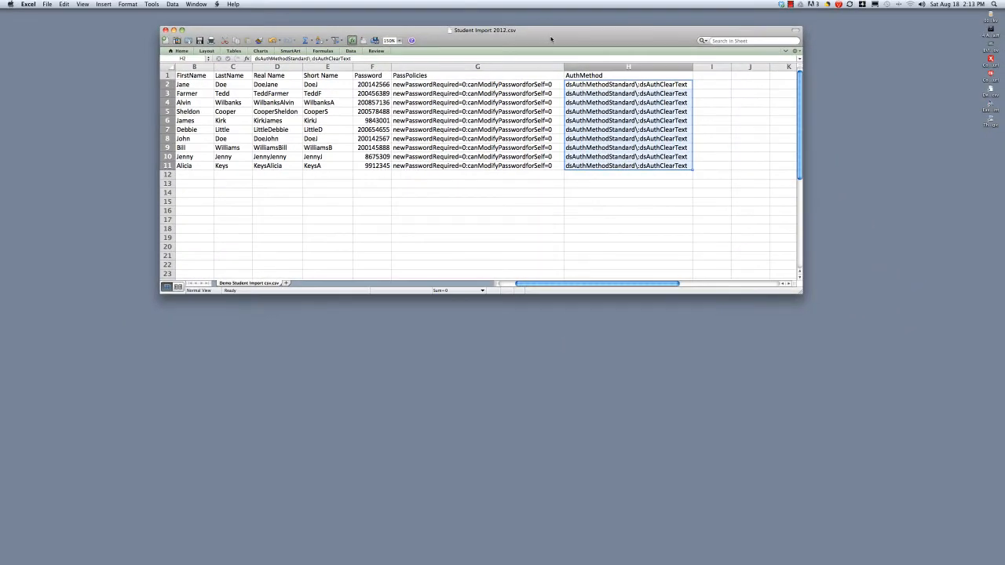
click(174, 29)
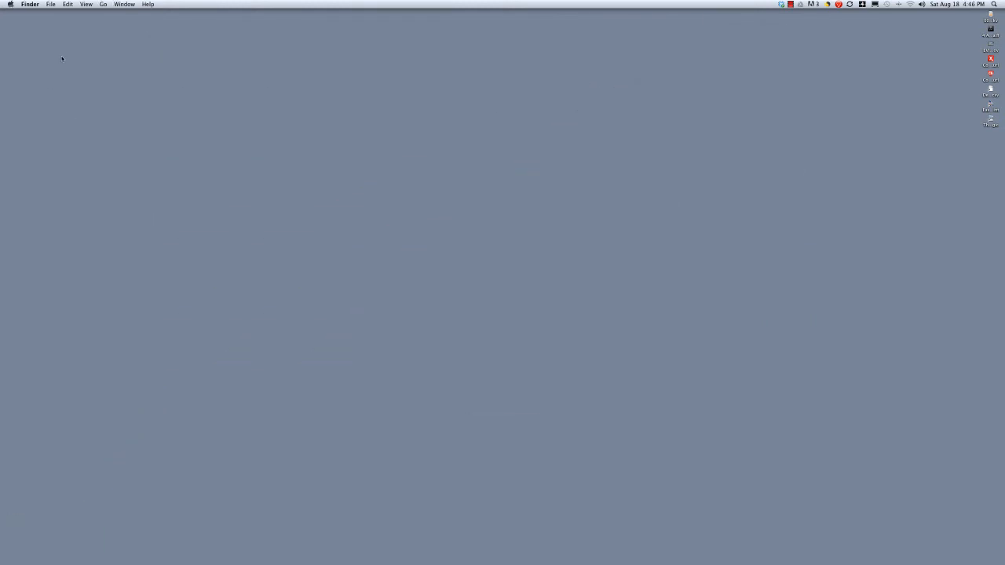
Switch to a new Finder window, widen the Documents folder's file list, and open Student Import 2012.csv from it
click(50, 4)
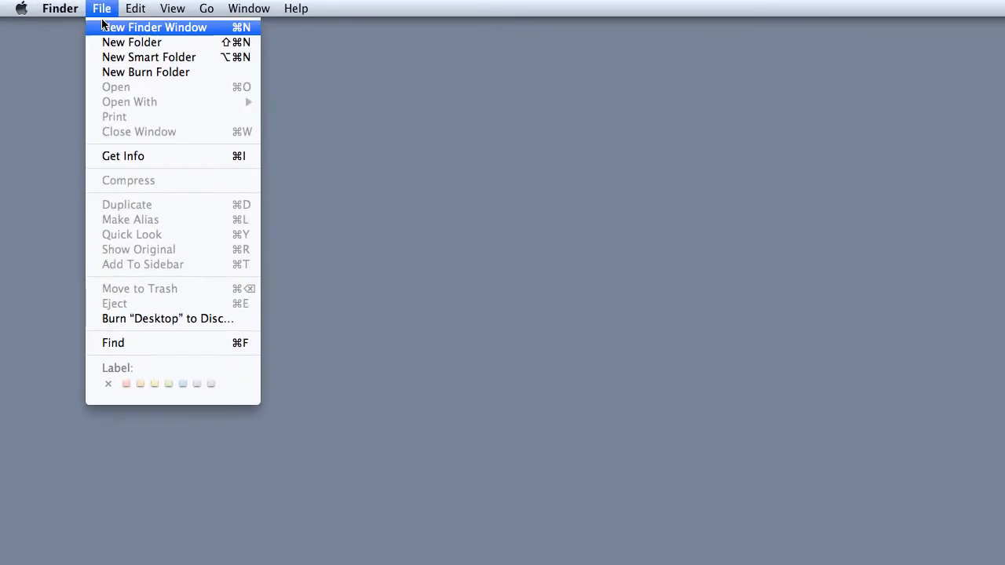
click(57, 14)
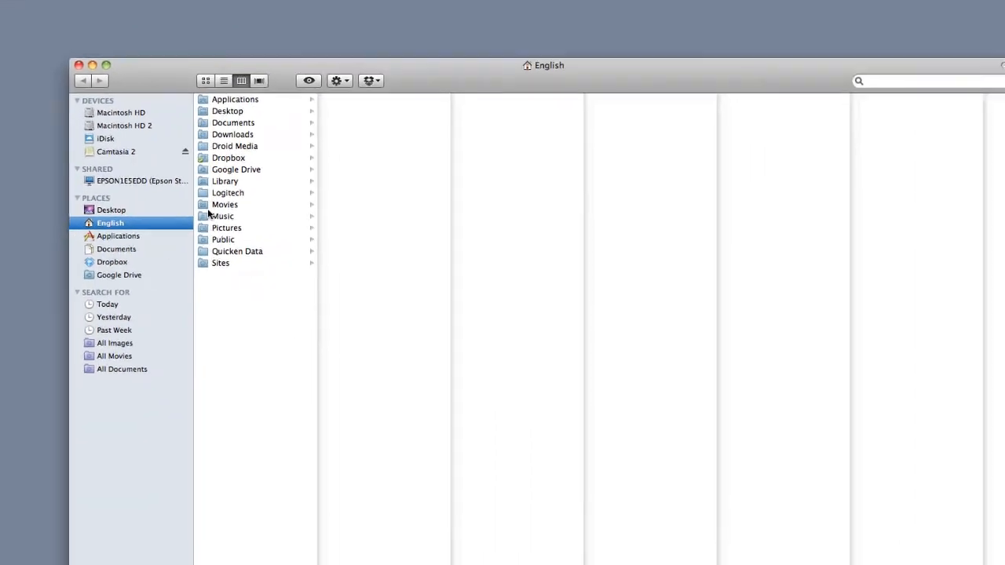
click(465, 230)
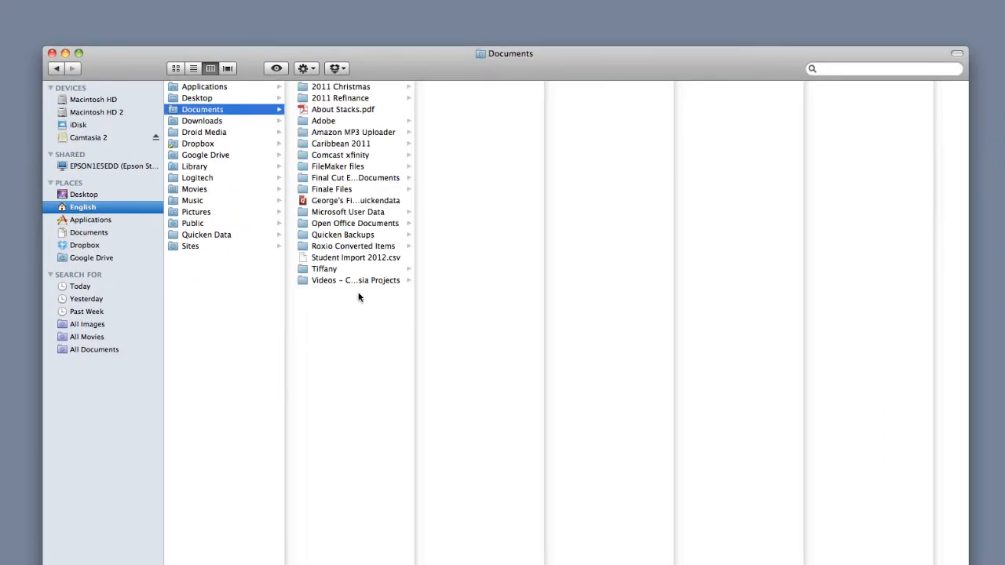
drag(421, 564, 546, 564)
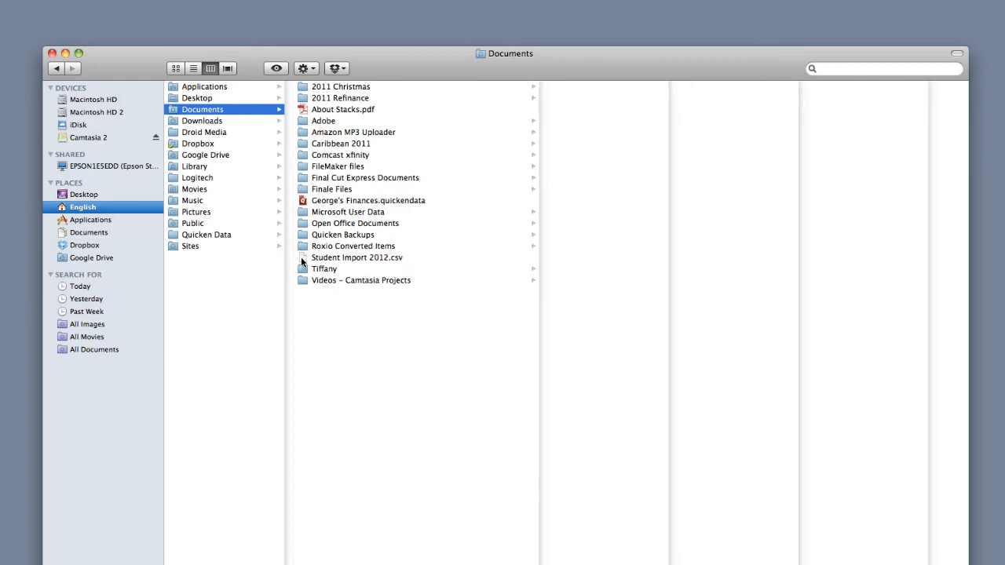
click(302, 260)
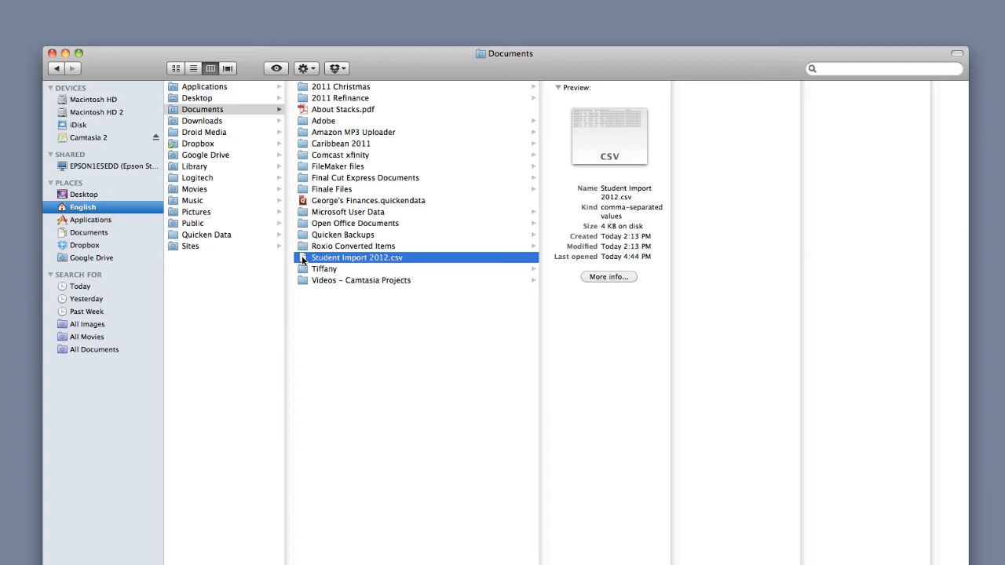
double_click(303, 260)
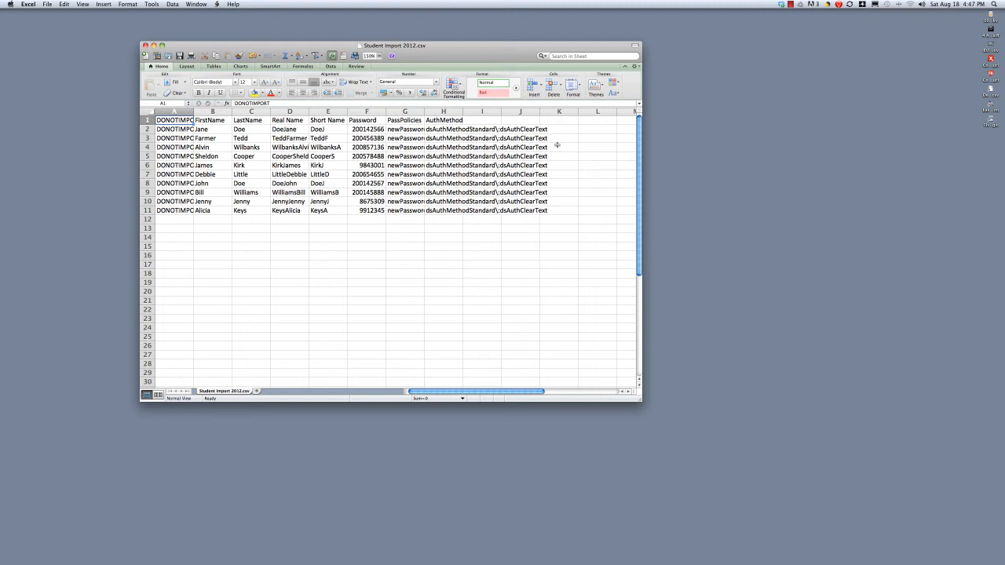
Enter 1 and 2 in L1 and L2, and extend the number series down to L11
click(593, 121)
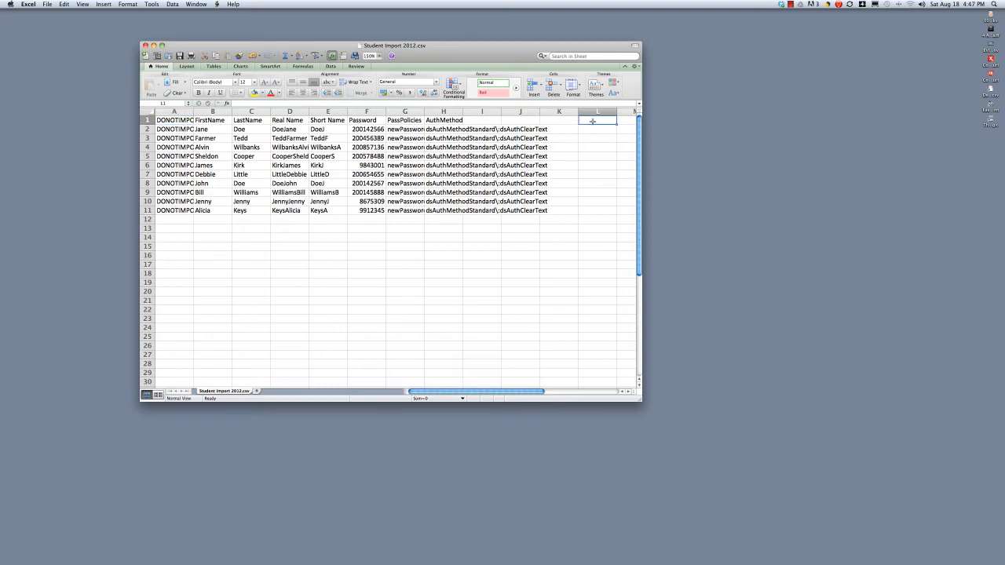
text(1)
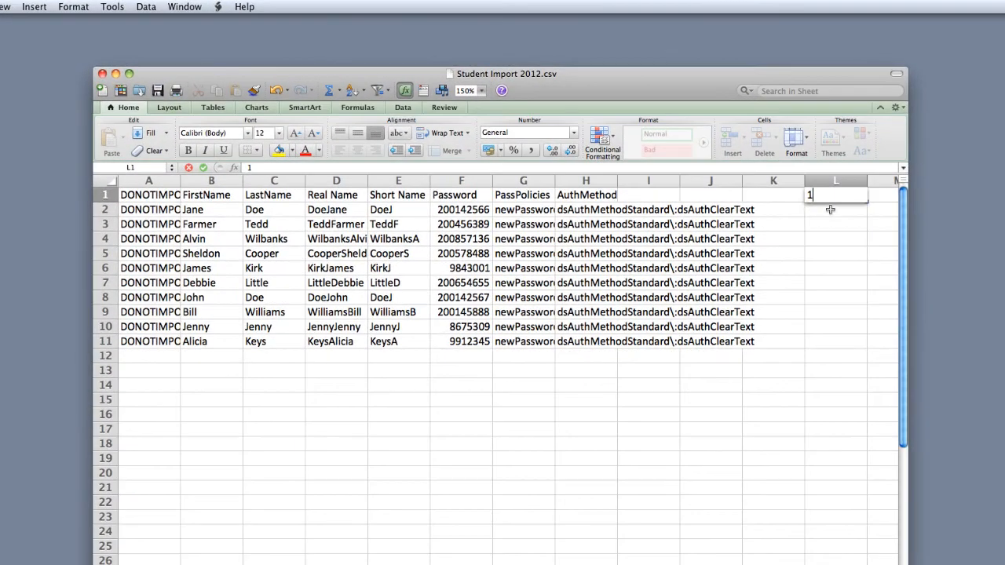
key(Return)
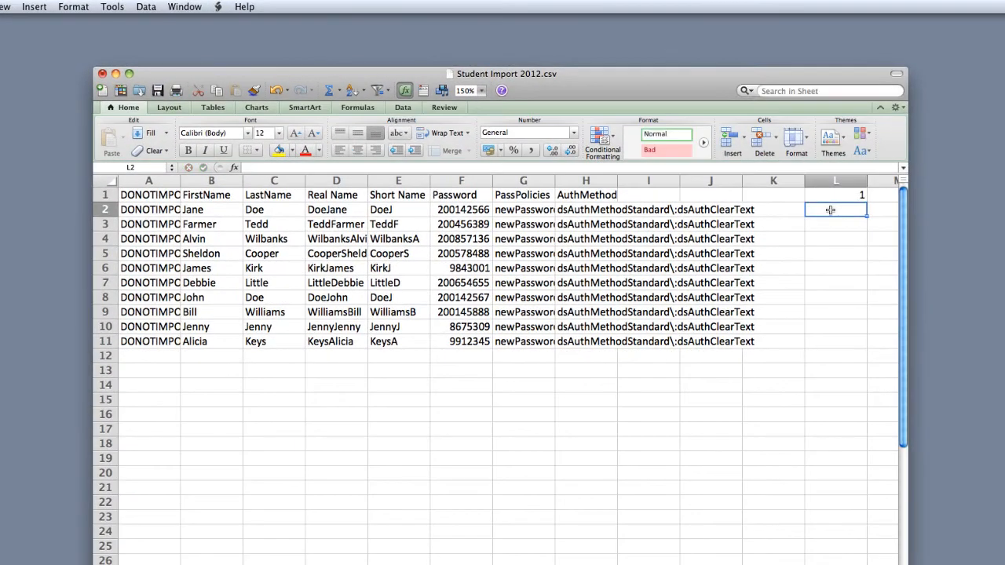
text(2)
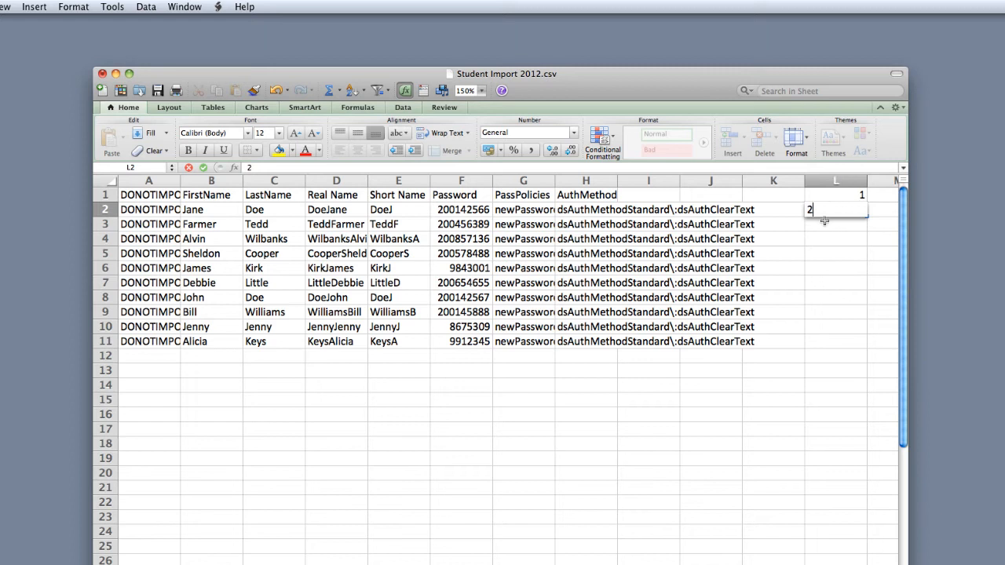
click(792, 198)
click(823, 198)
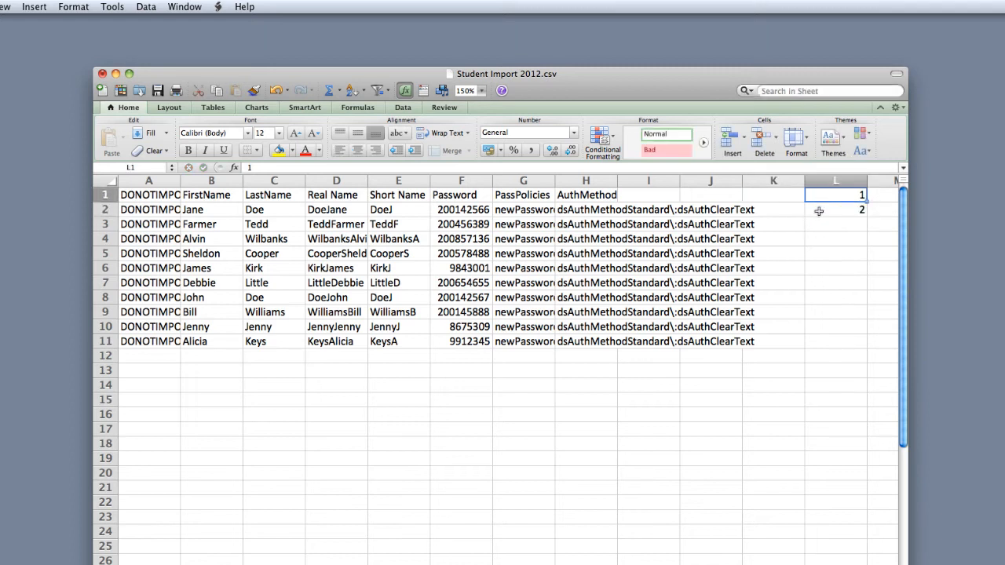
shift+click(819, 210)
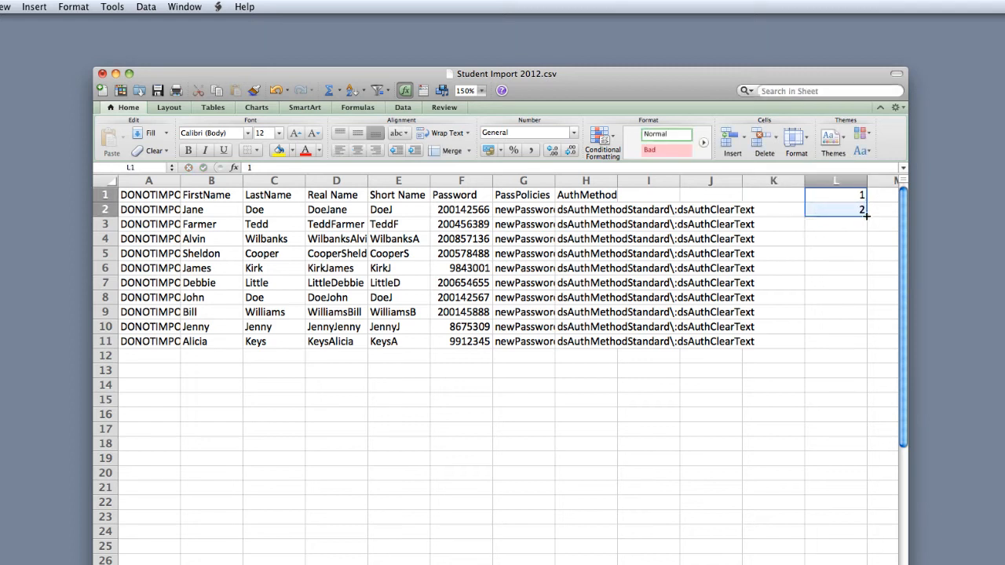
drag(868, 217, 869, 347)
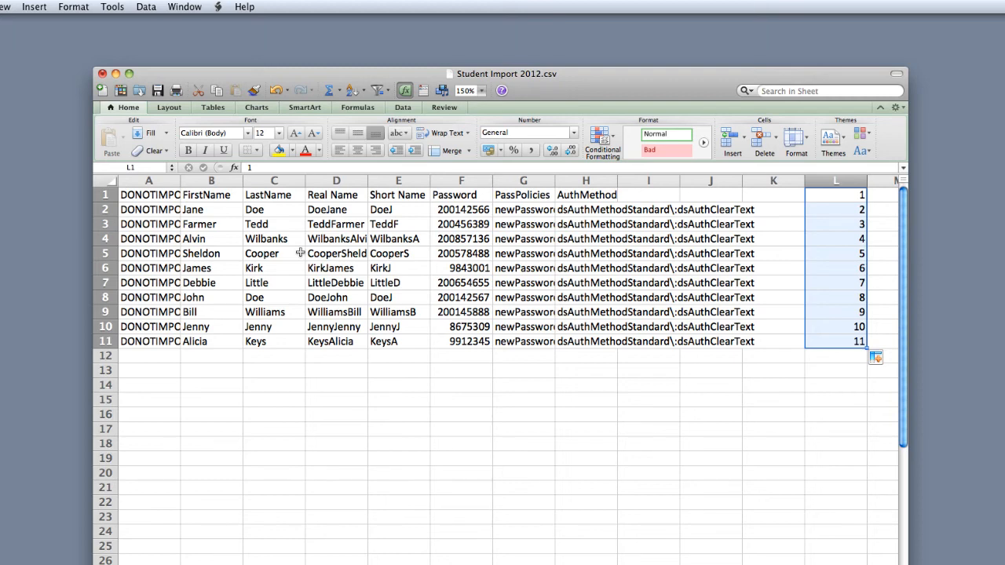
Sort the whole sheet as a list with headers by LastName and then by FirstName, both A to Z
key(super+a)
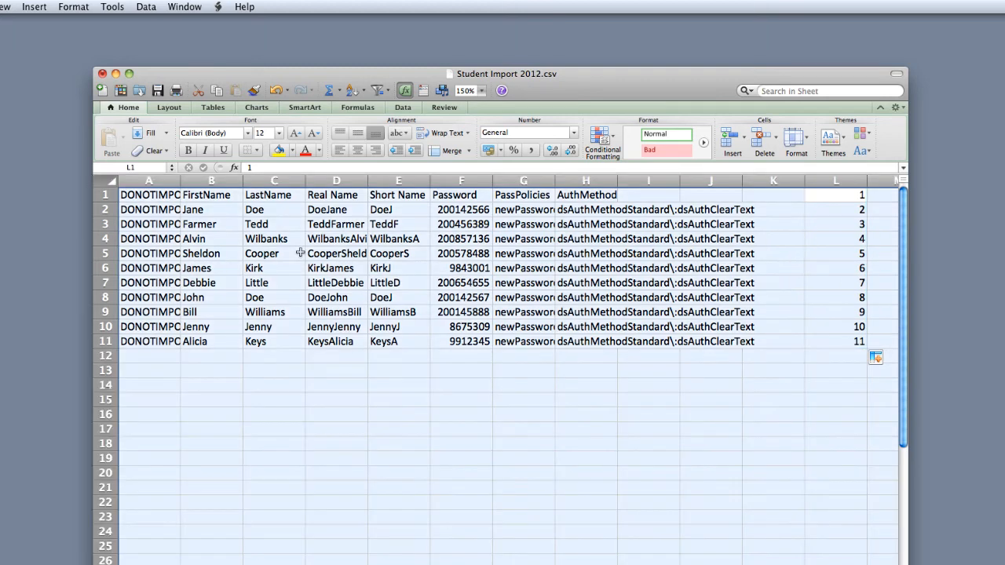
click(364, 92)
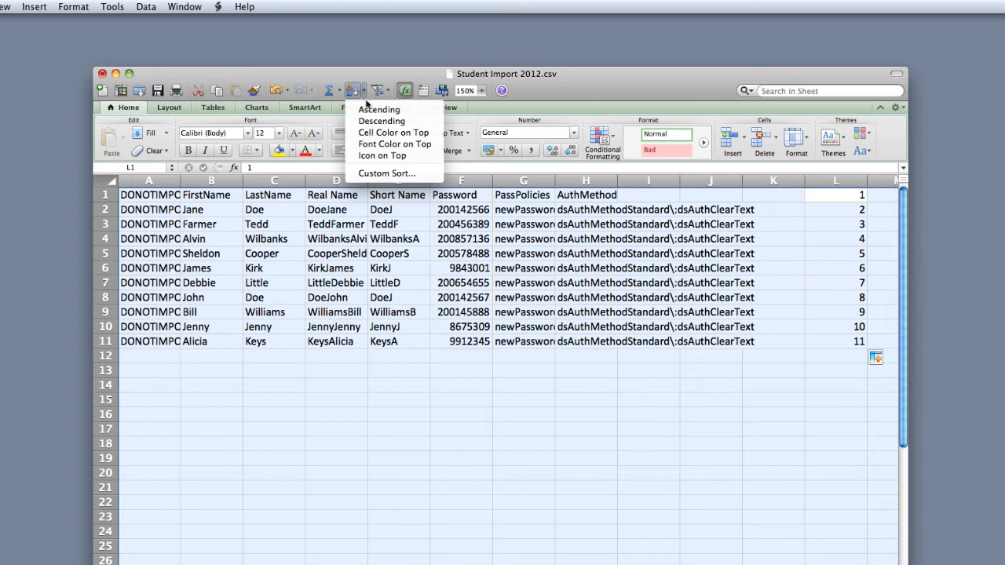
click(387, 173)
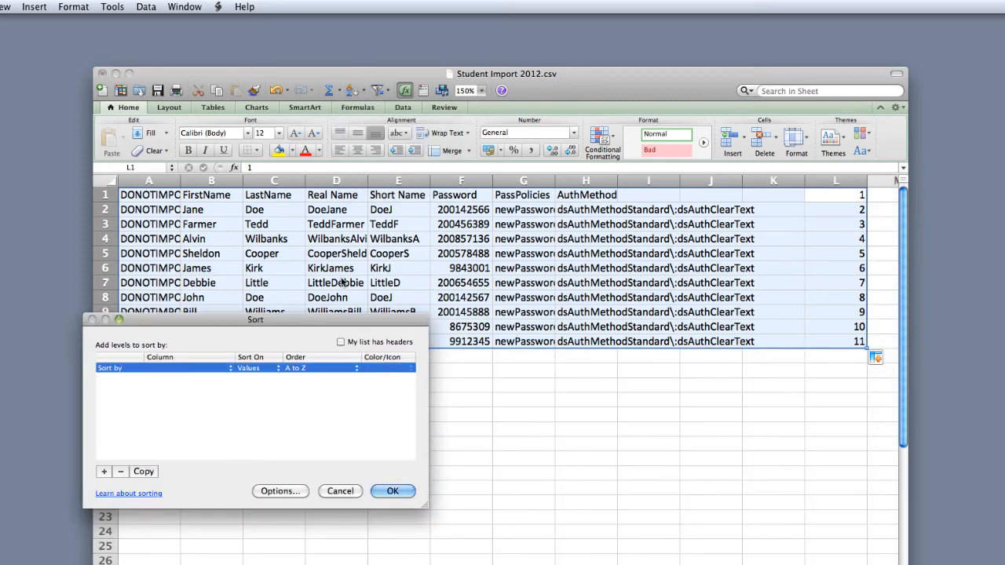
click(340, 343)
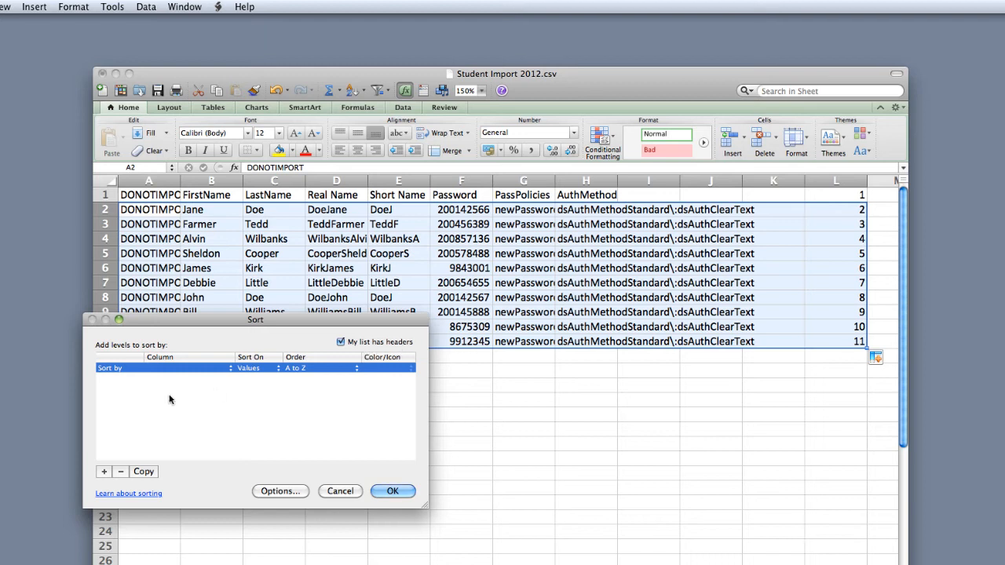
click(162, 369)
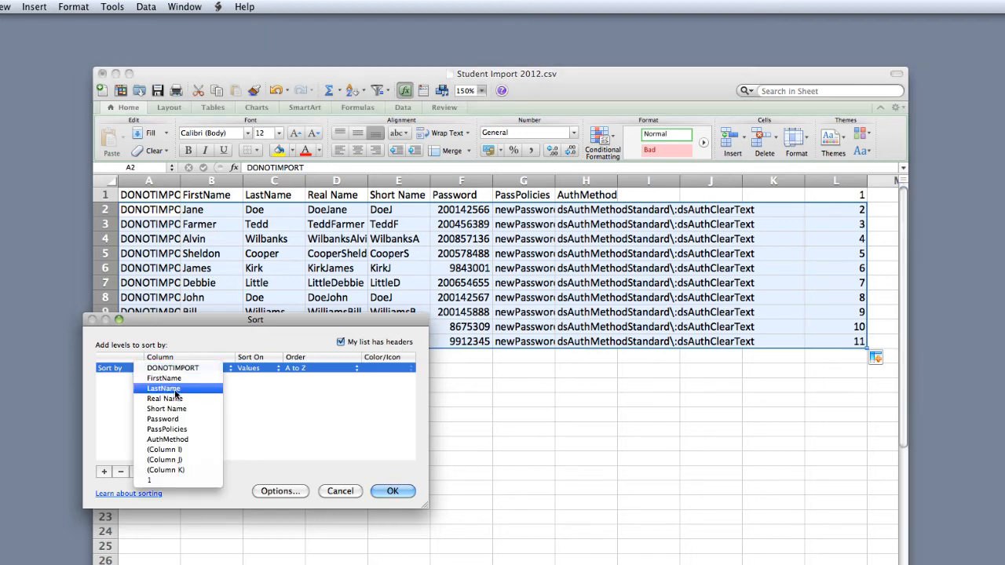
click(163, 388)
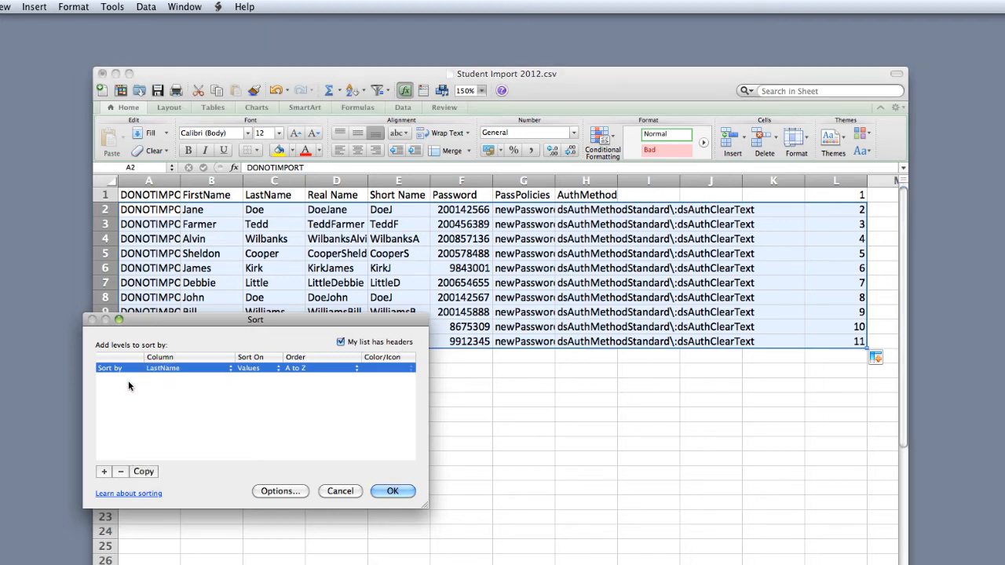
click(104, 472)
click(162, 380)
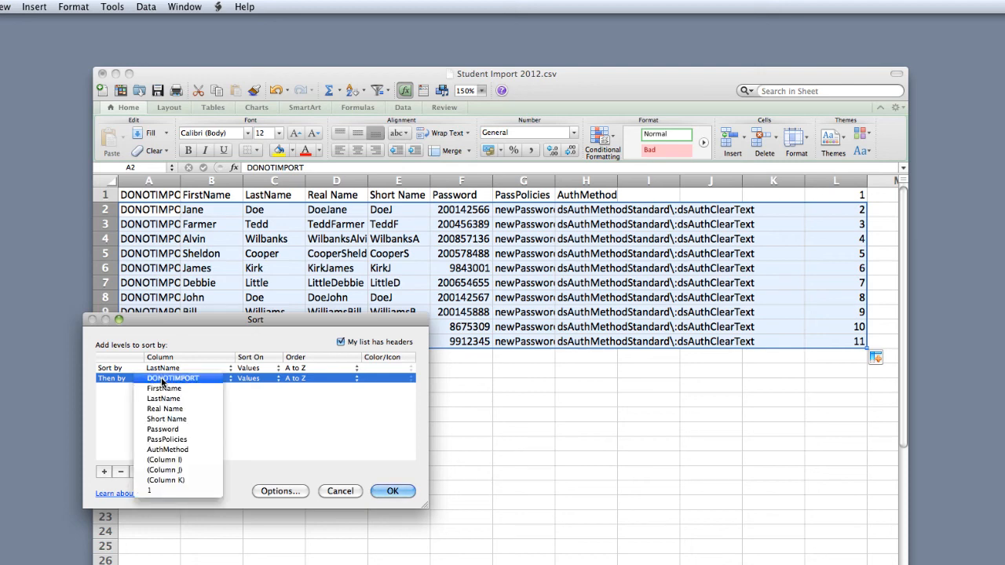
click(163, 388)
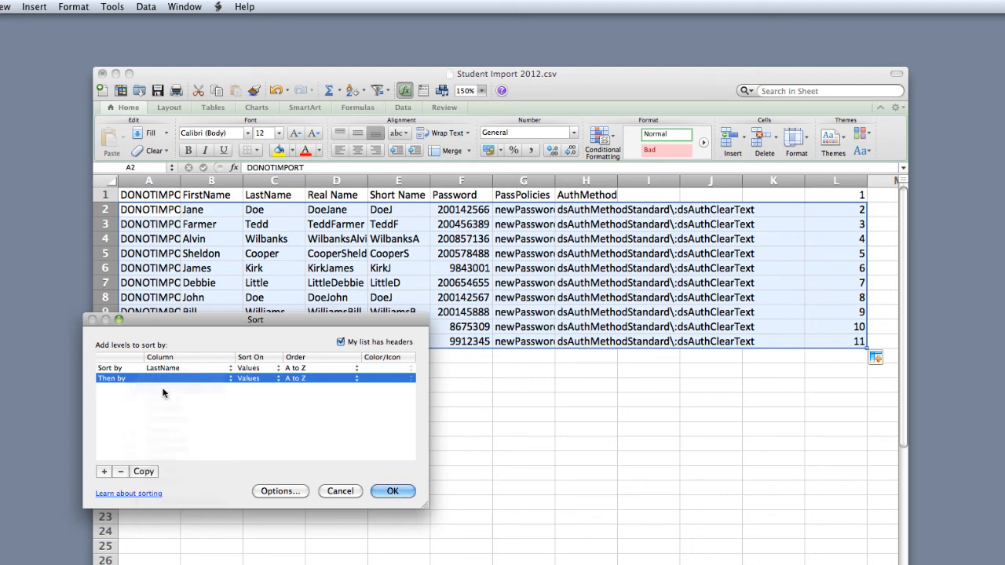
click(392, 492)
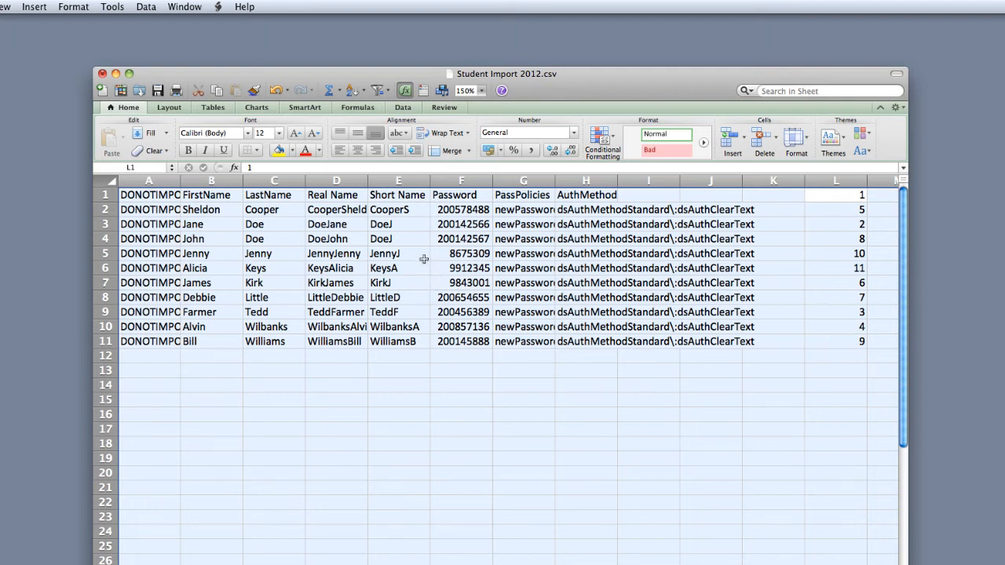
Append a to the short name in E3 and o to the one in E4, and check the Real Name and Short Name columns for duplicates
click(395, 195)
click(399, 181)
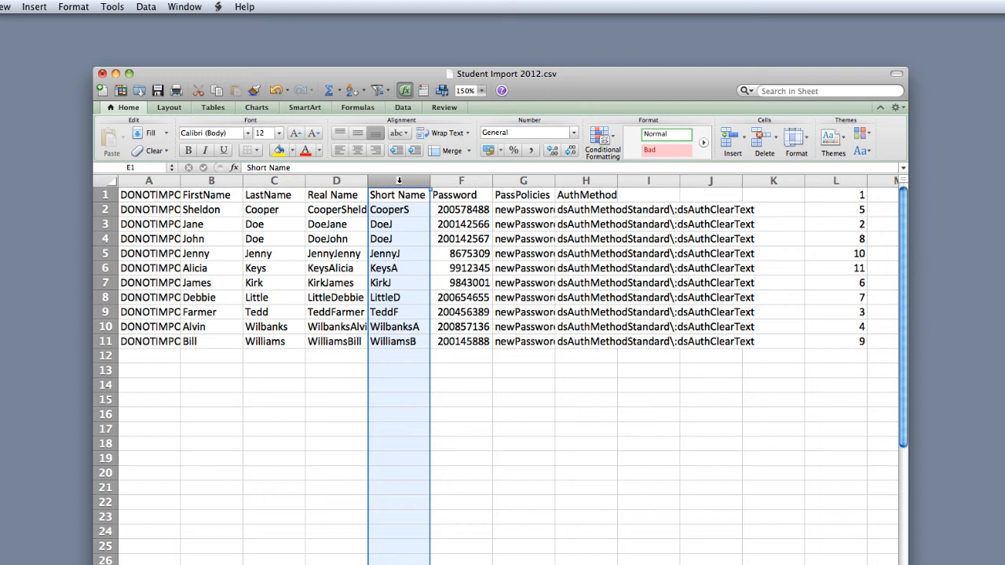
click(399, 225)
click(221, 224)
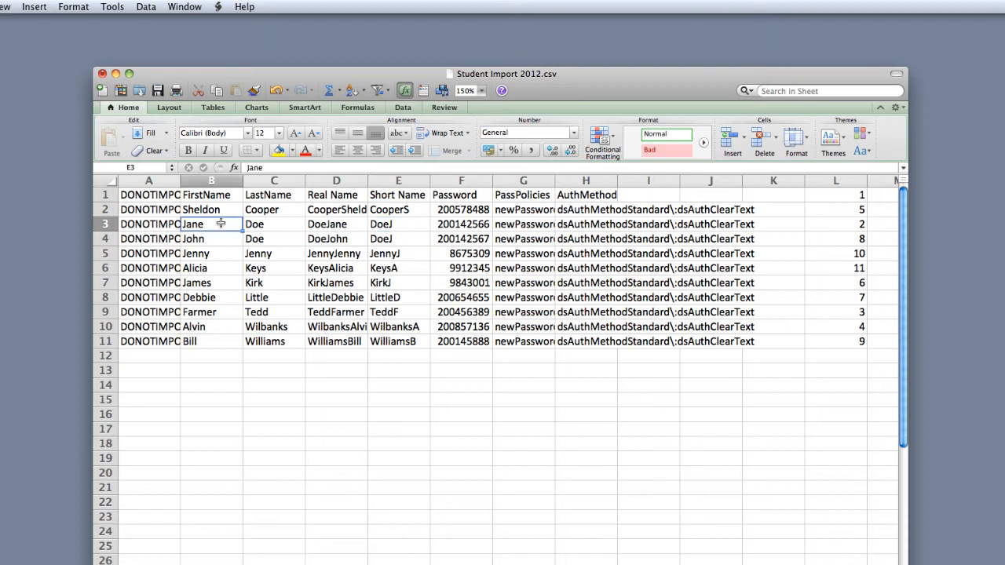
shift+click(395, 241)
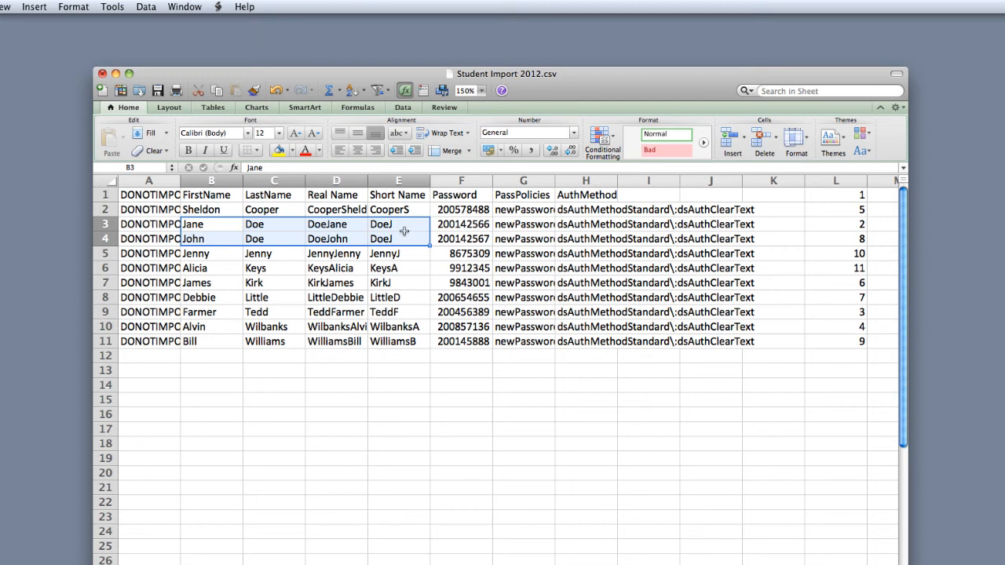
click(399, 226)
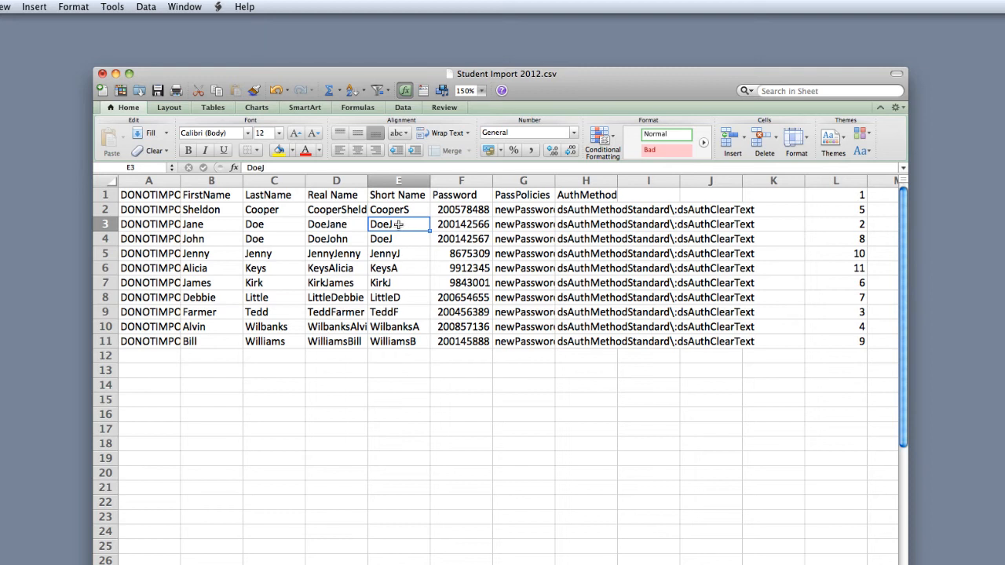
double_click(398, 225)
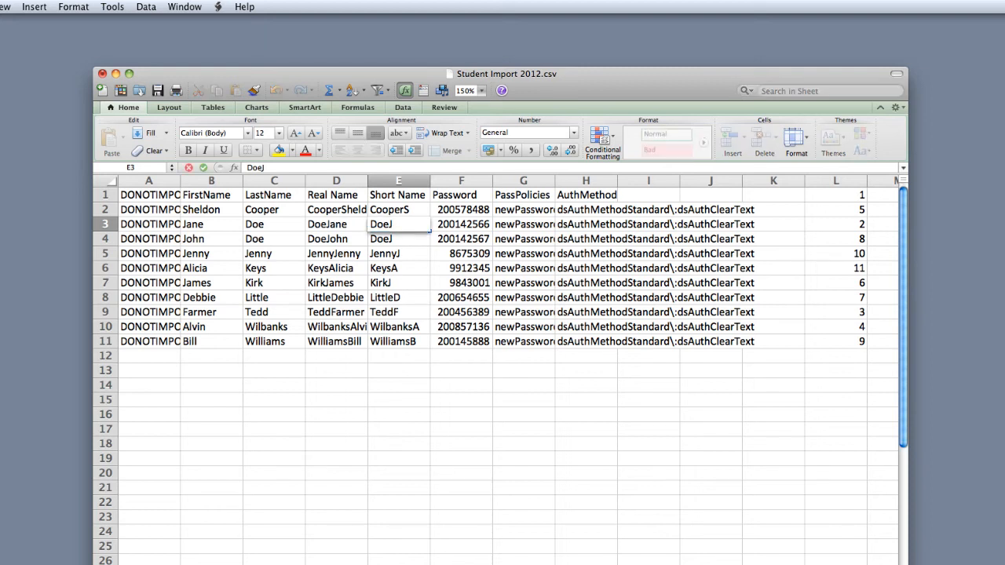
text(a)
click(407, 239)
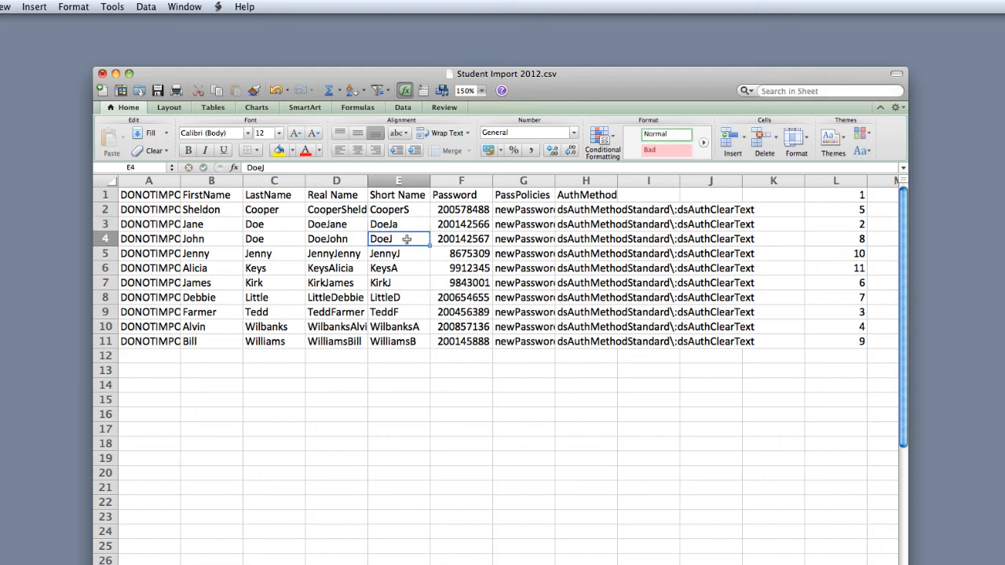
double_click(407, 239)
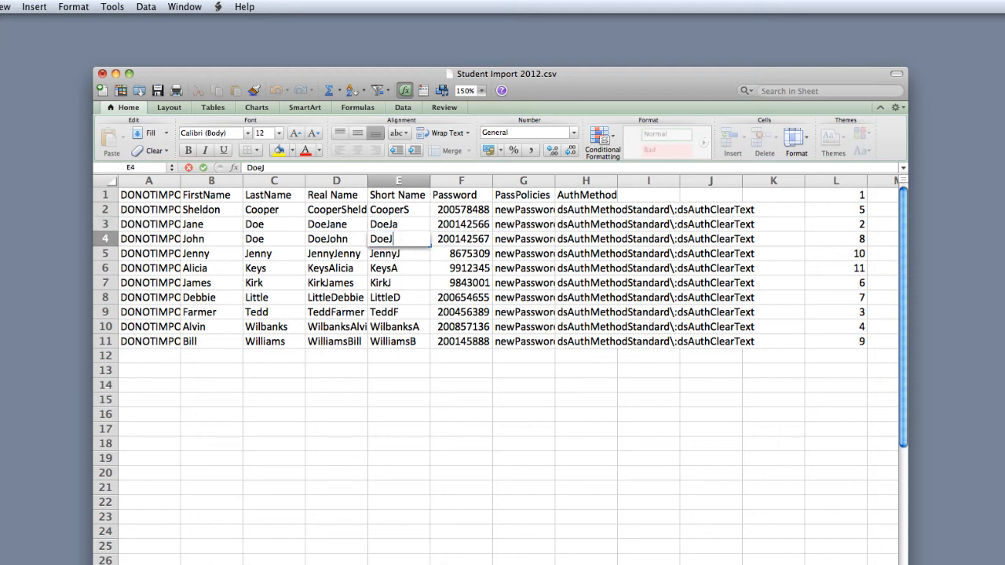
text(o)
click(355, 185)
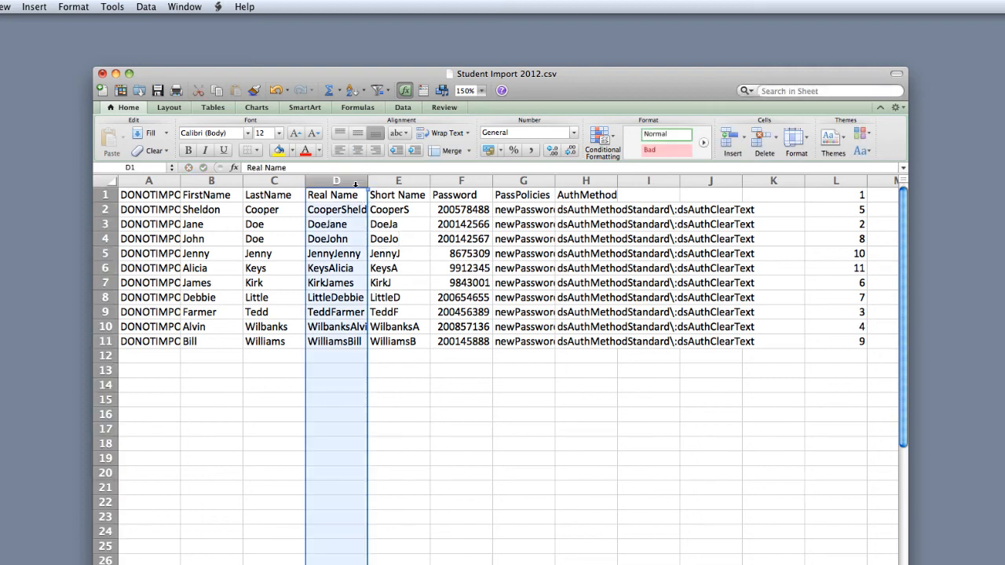
drag(355, 185, 399, 184)
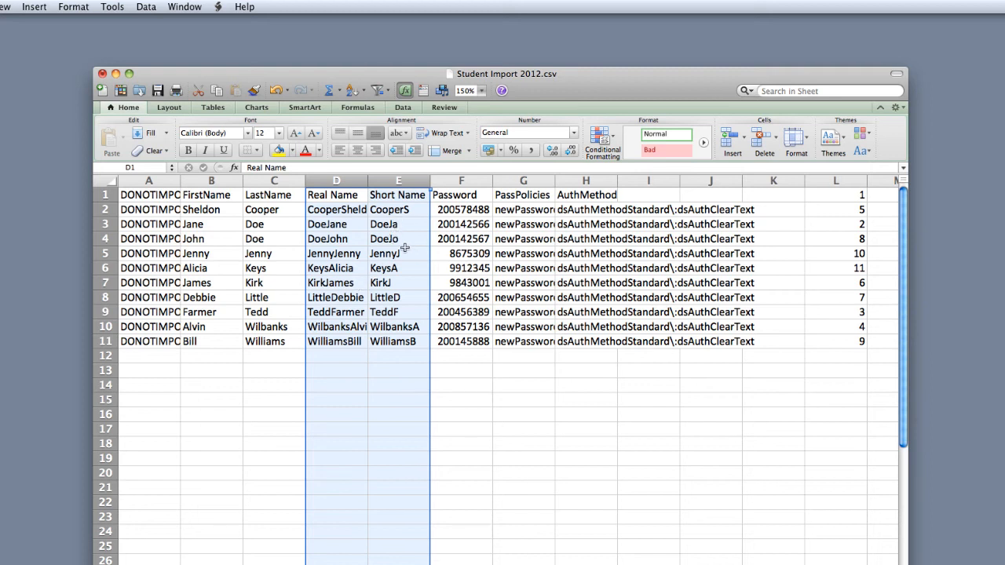
click(442, 357)
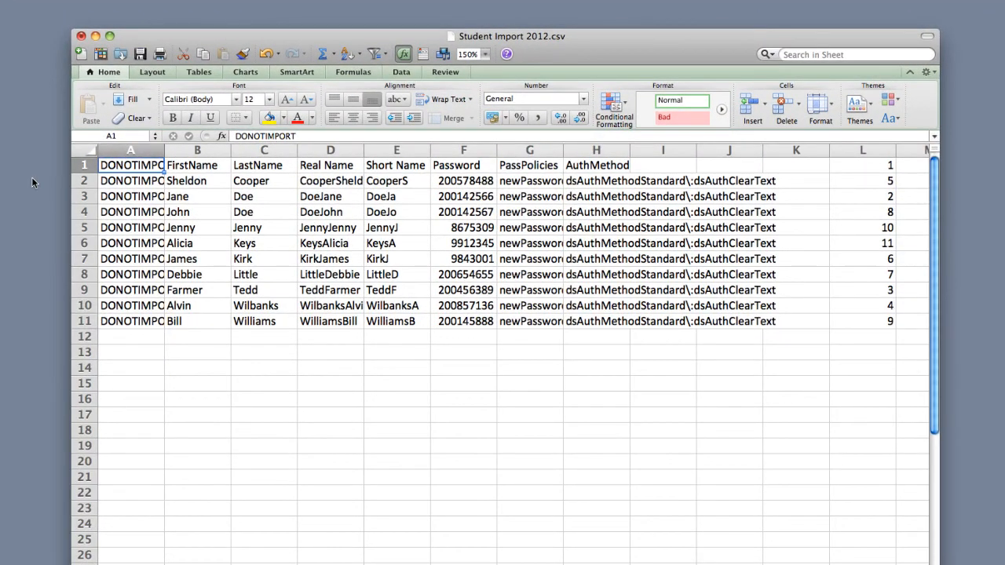
Sort A1:L11 as a list with headers, replacing both sort levels with a single one by column 1, Smallest to Largest
key(super+a)
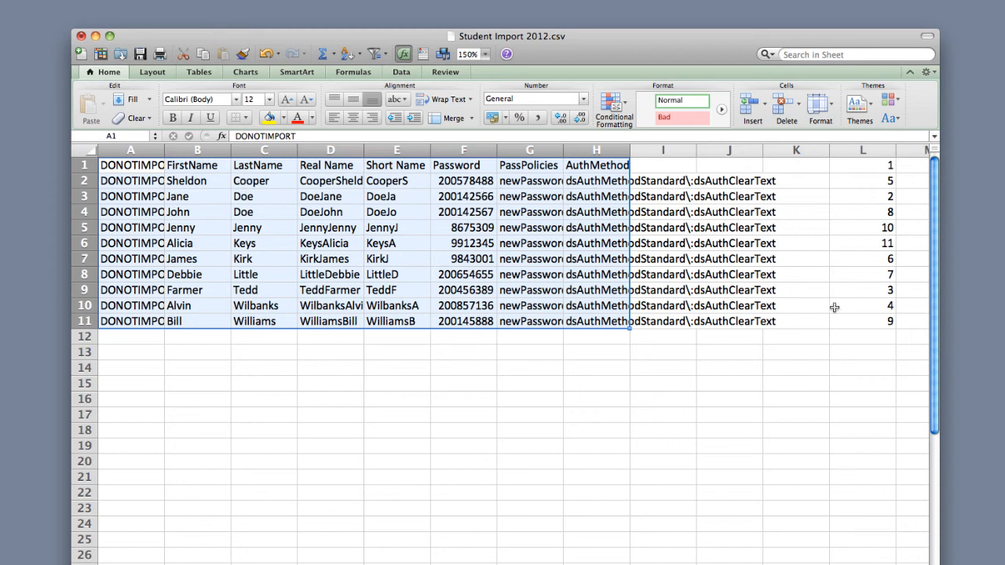
shift+click(878, 321)
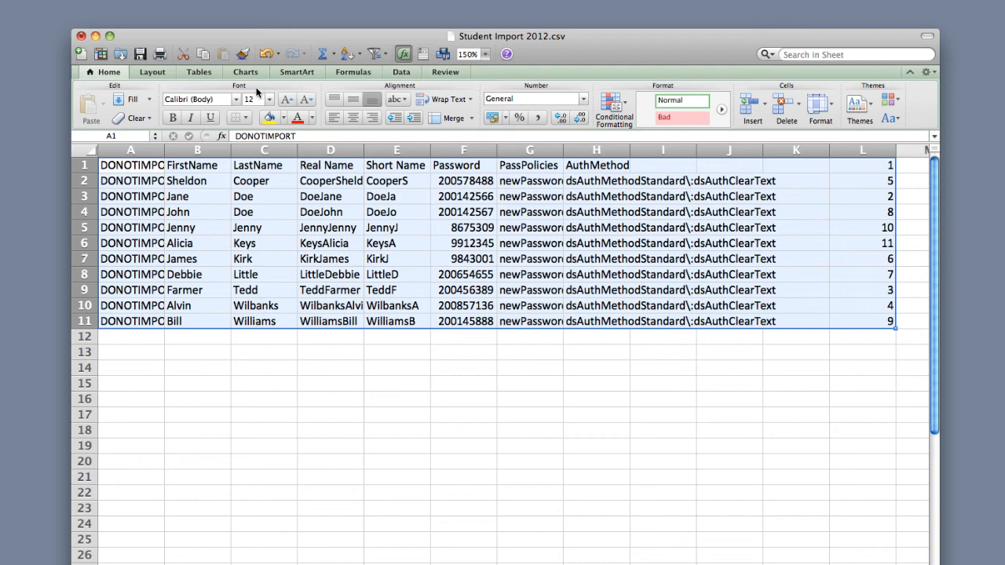
click(362, 59)
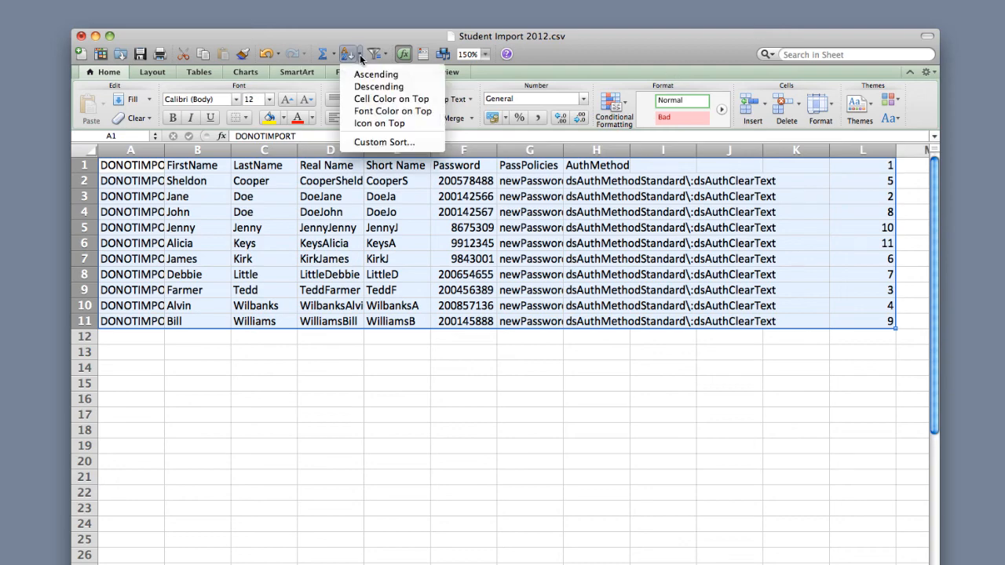
click(384, 142)
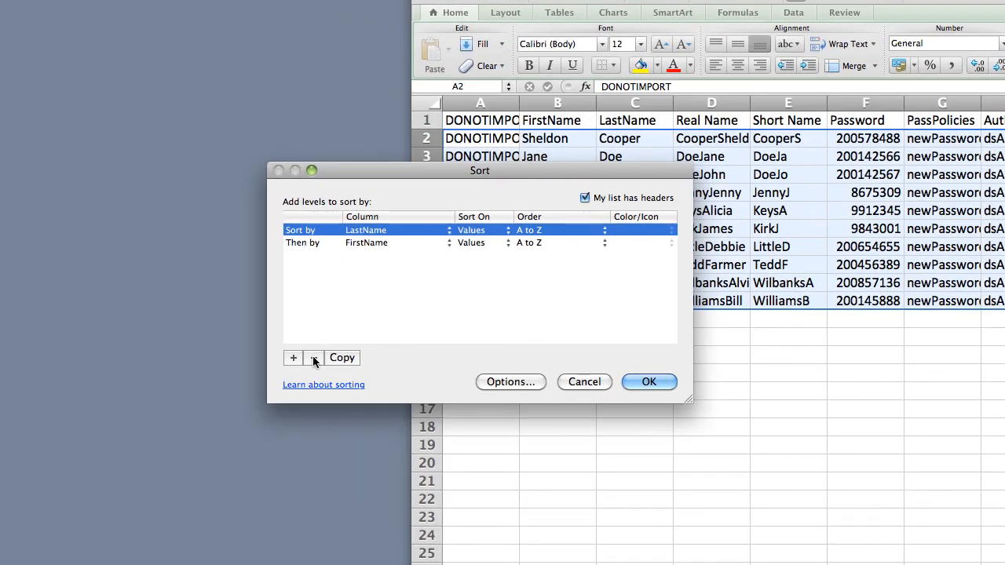
click(307, 358)
click(307, 358)
click(293, 357)
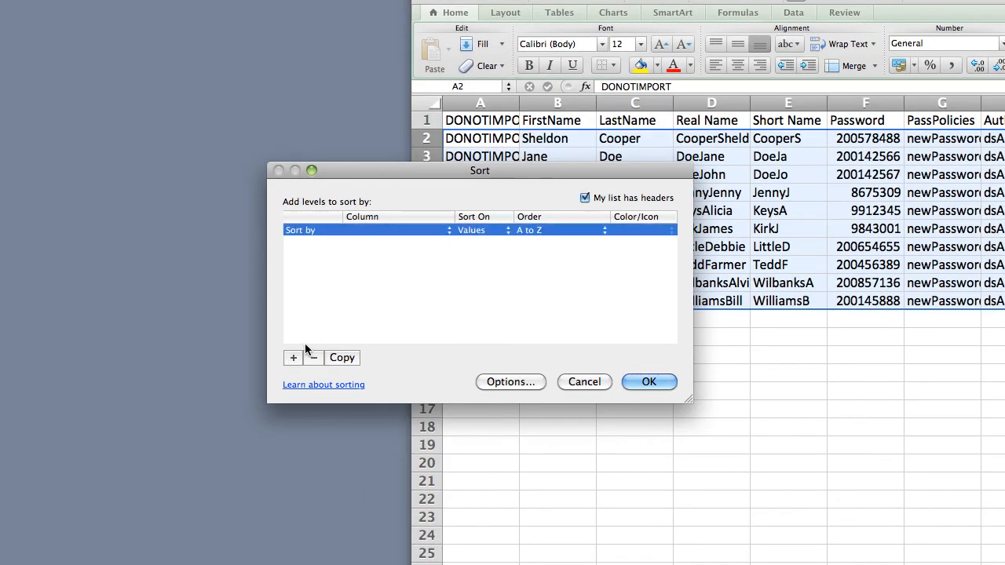
click(363, 230)
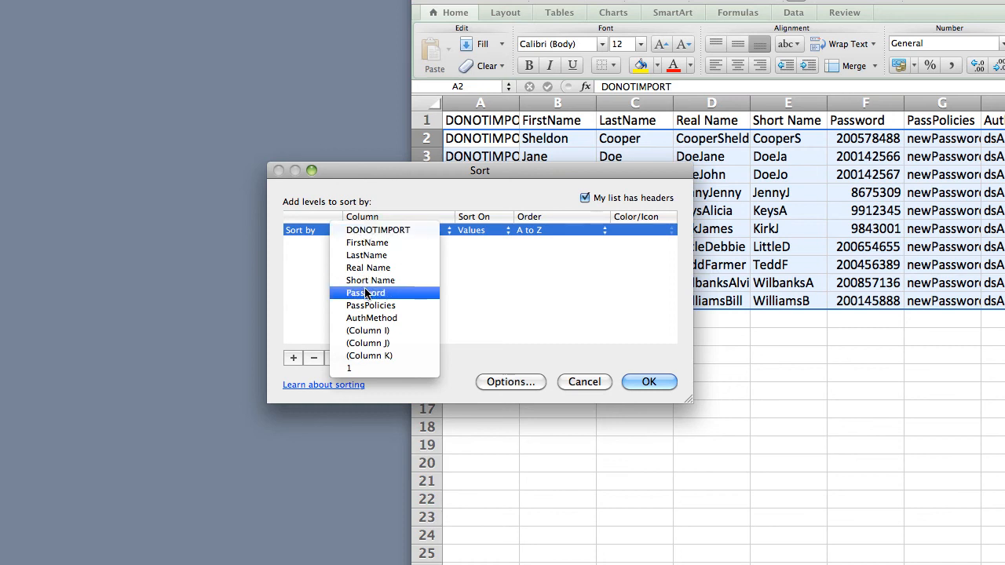
click(377, 368)
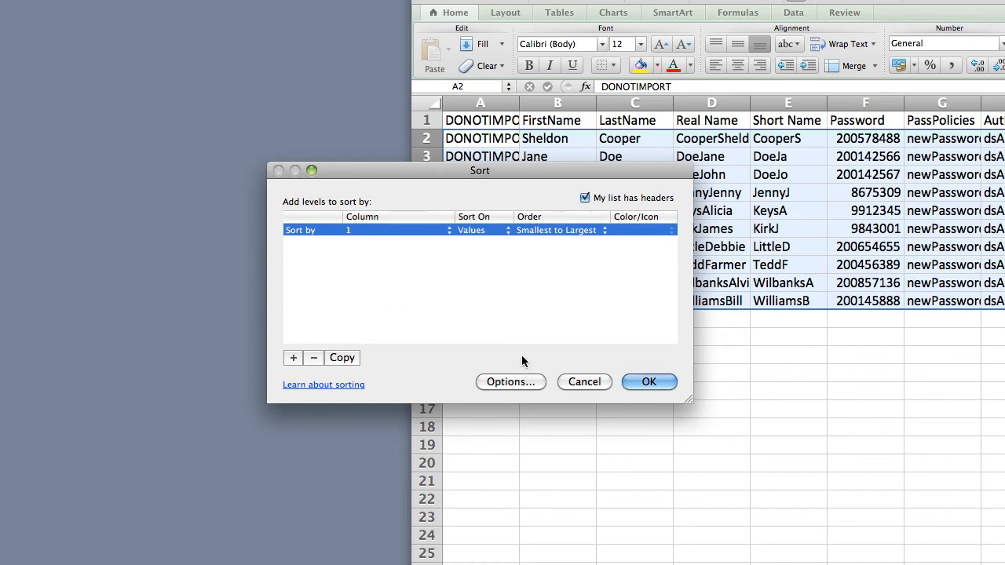
click(648, 383)
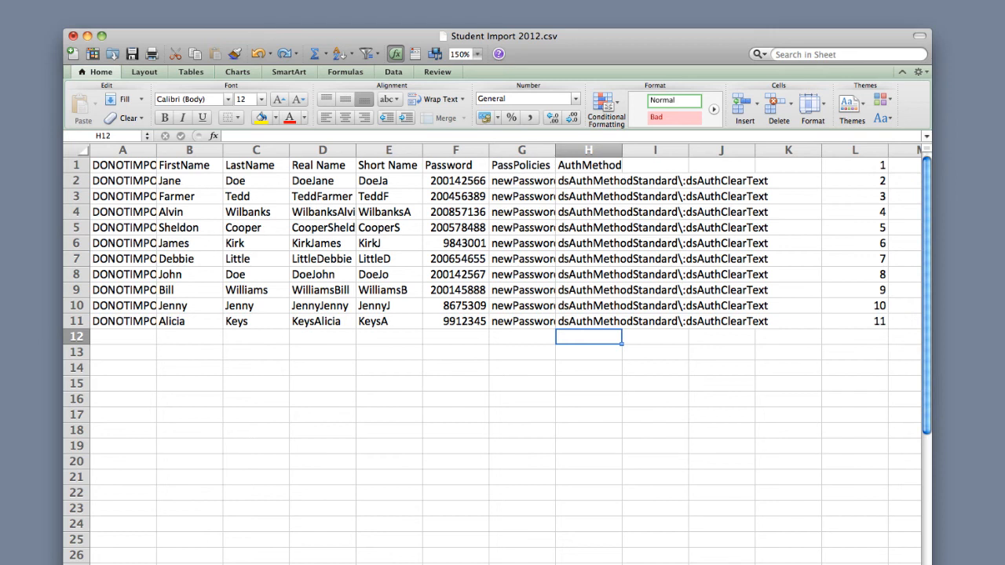
Clear the number series from column L and save the CSV file, accepting the loss of unsupported features
click(853, 149)
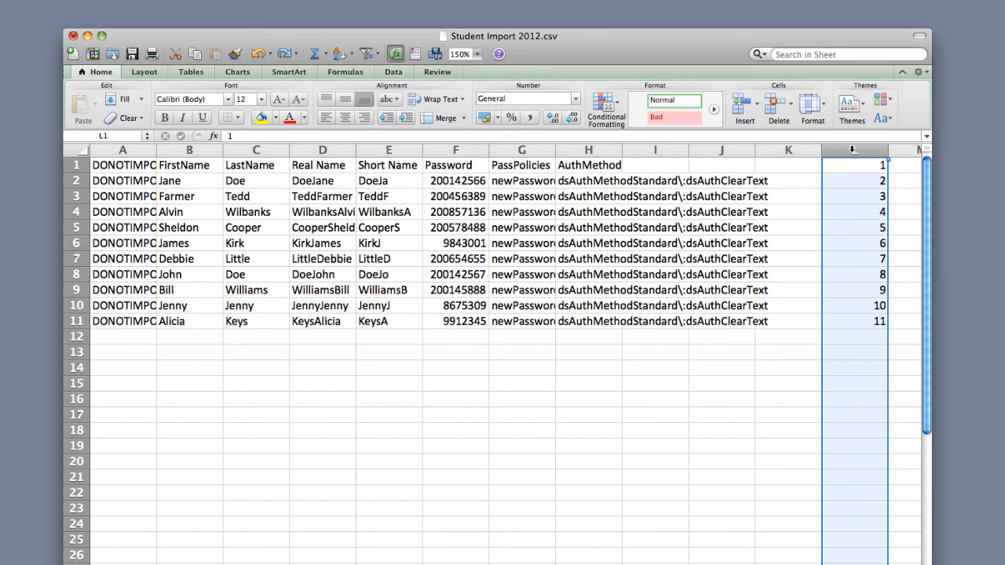
key(Delete)
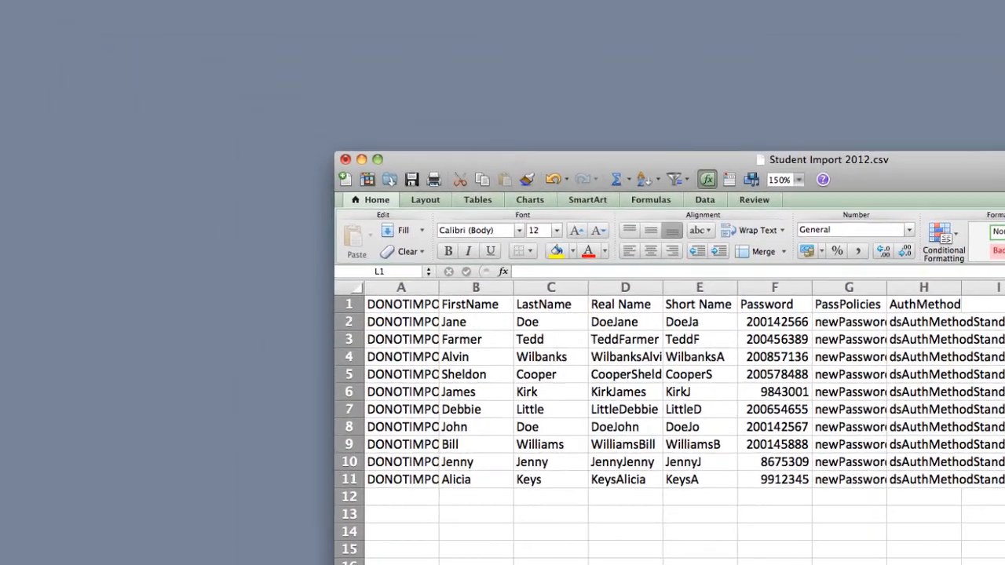
click(95, 9)
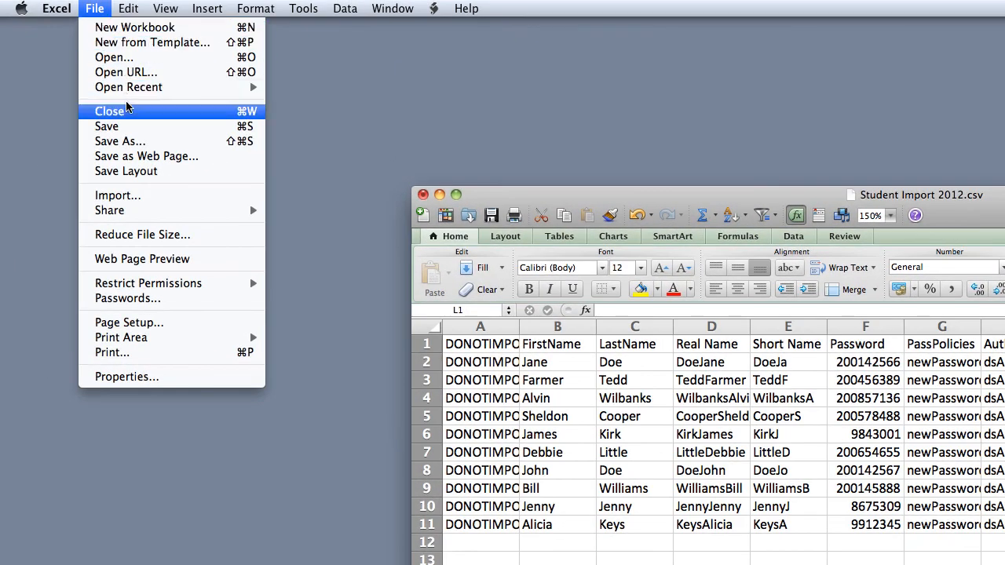
click(133, 127)
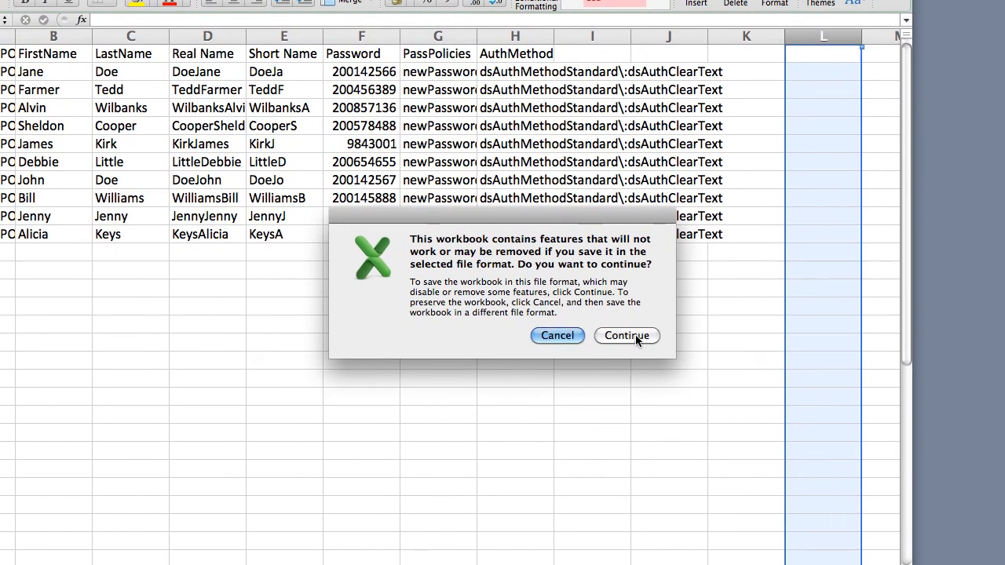
click(635, 337)
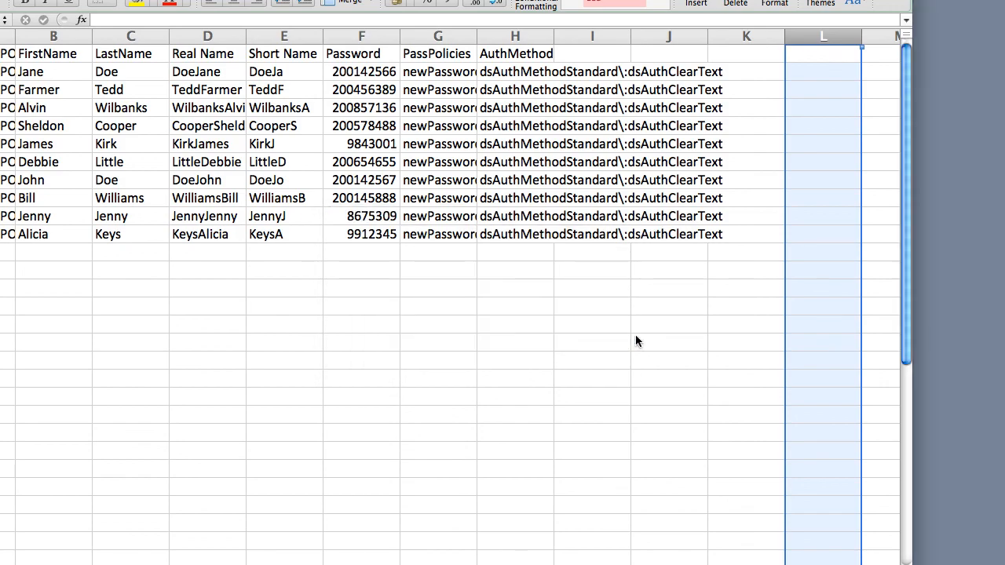